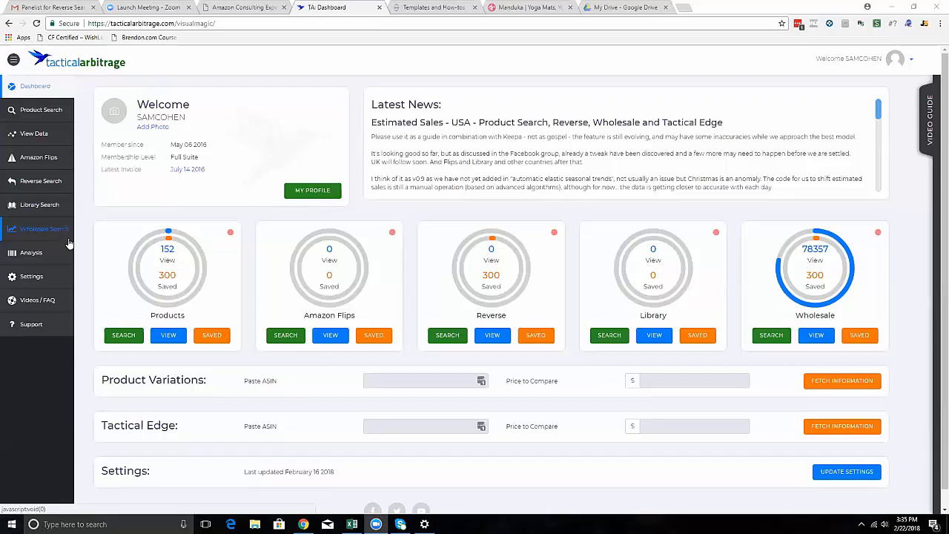
Open the Reverse Search page and look over its product search, Storefront Stalker and filter sections.
left_click(41, 183)
left_click(50, 203)
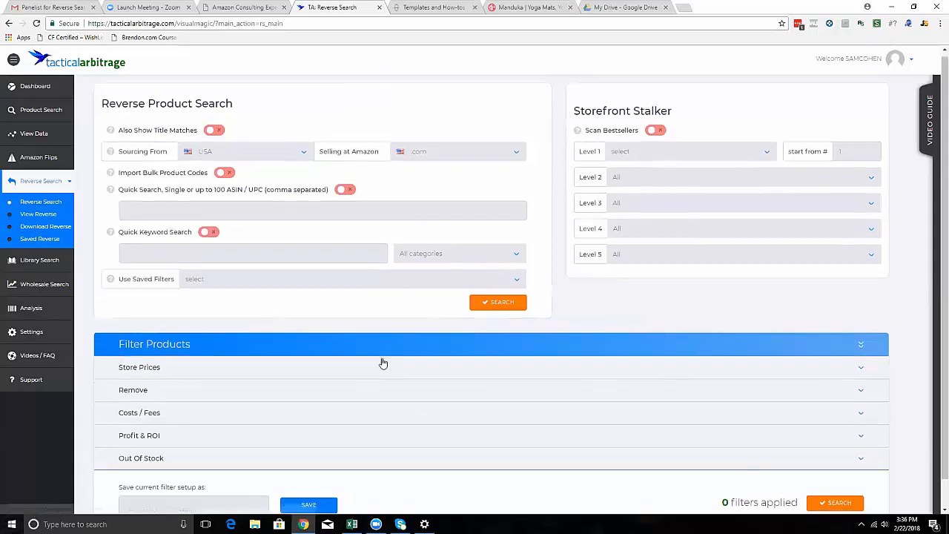
scroll(233, 425, "down", 1)
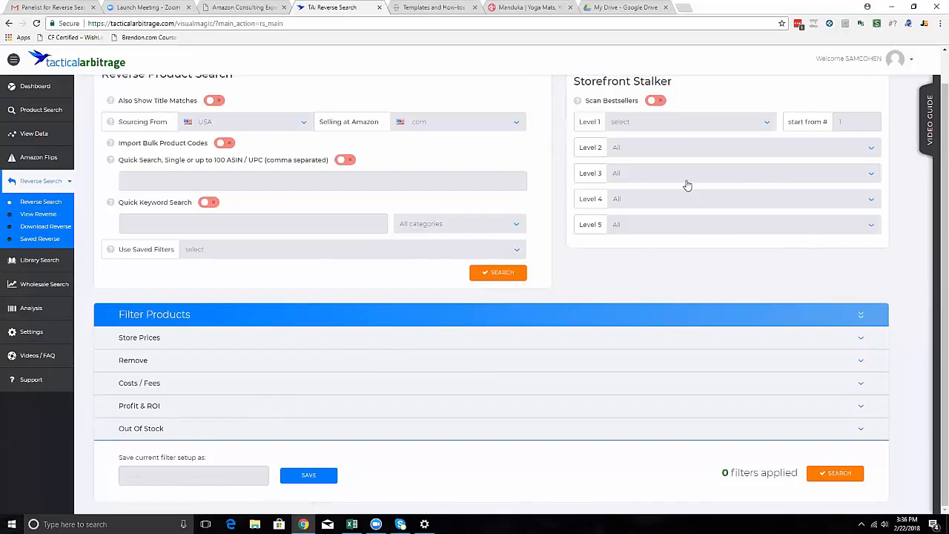
scroll(687, 185, "up", 1)
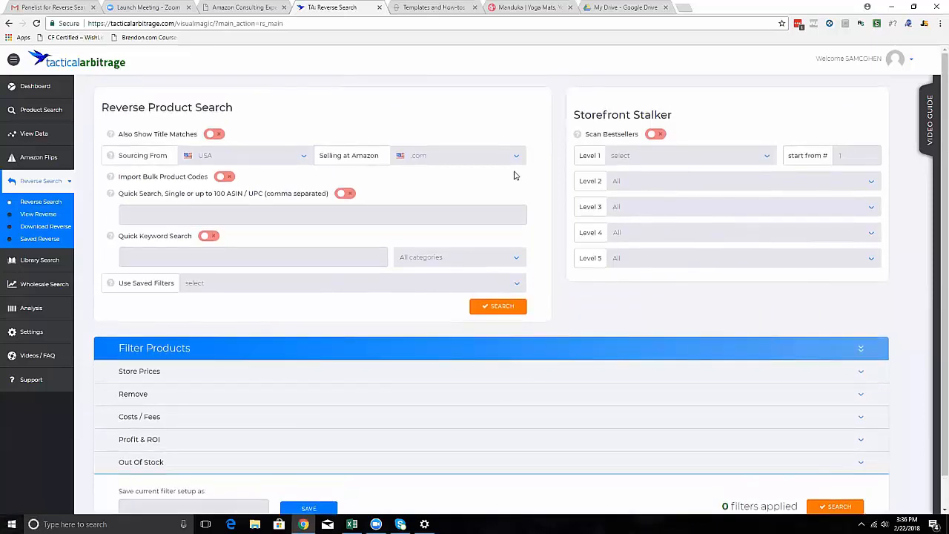
Open the Other Keys section of the settings to examine the Storefront Stalker key field.
left_click(33, 333)
left_click(46, 300)
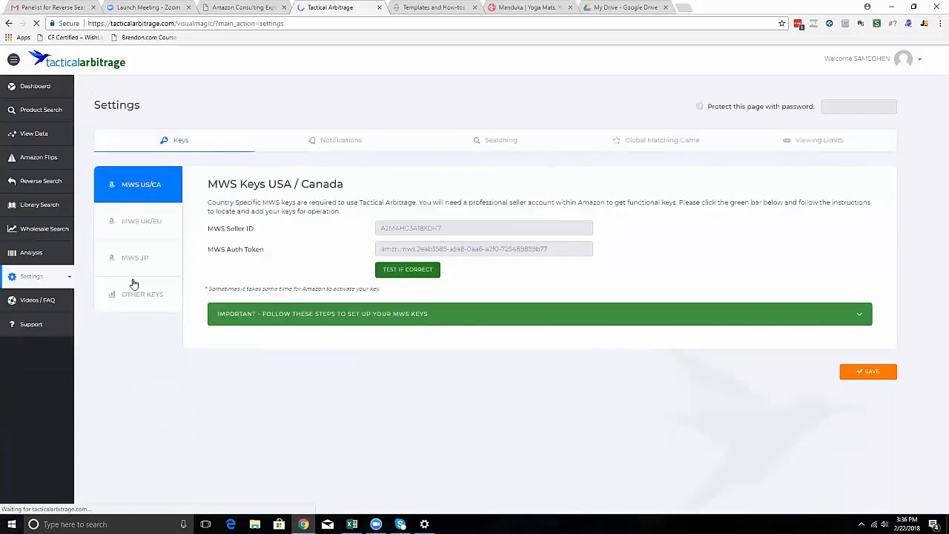
left_click(136, 288)
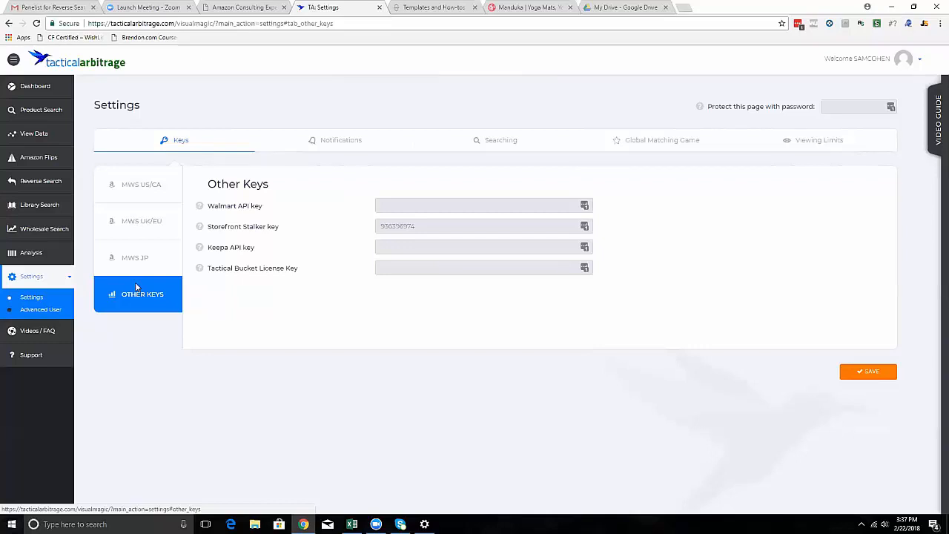
Return to Reverse Search and enable Scan Bestsellers with Level 1 set to Clothing, Shoes & Jewelry.
left_click(40, 181)
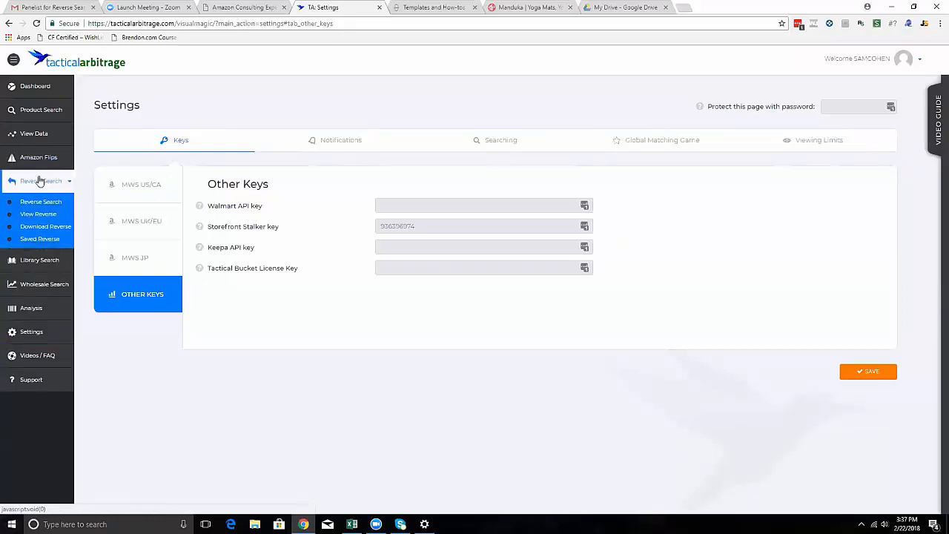
left_click(51, 199)
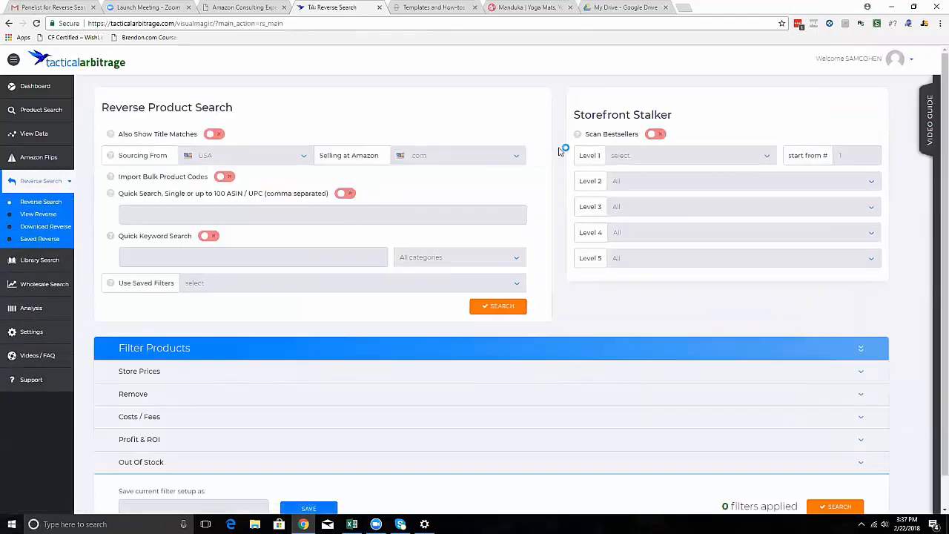
left_click(656, 134)
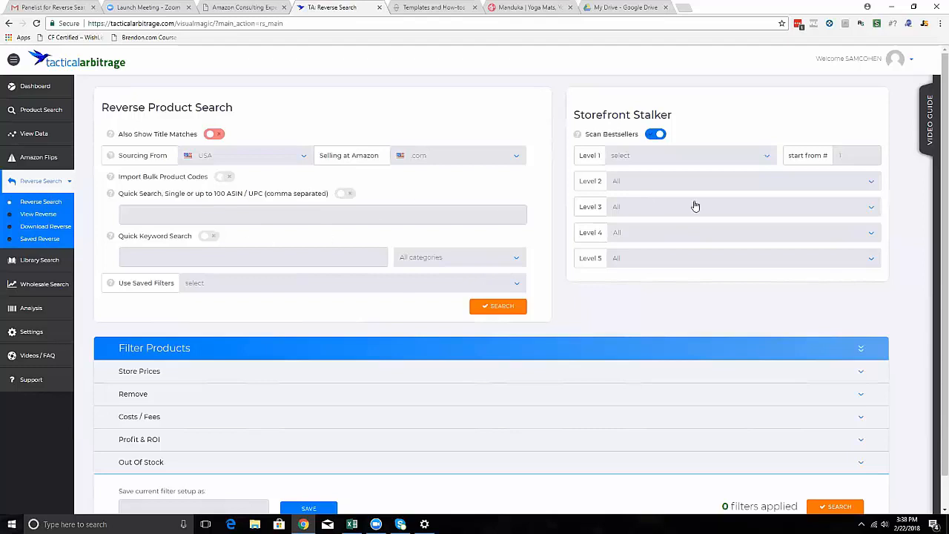
left_click(699, 157)
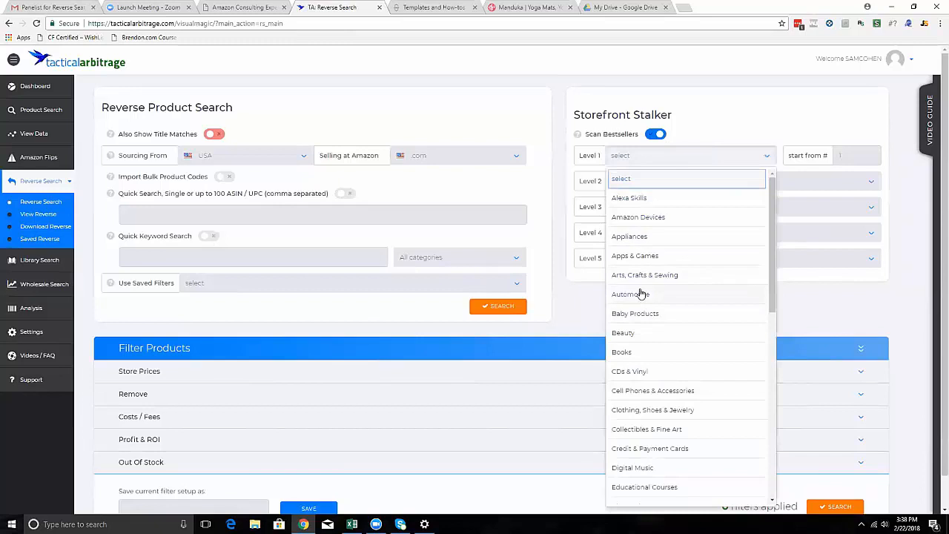
scroll(667, 370, "down", 2)
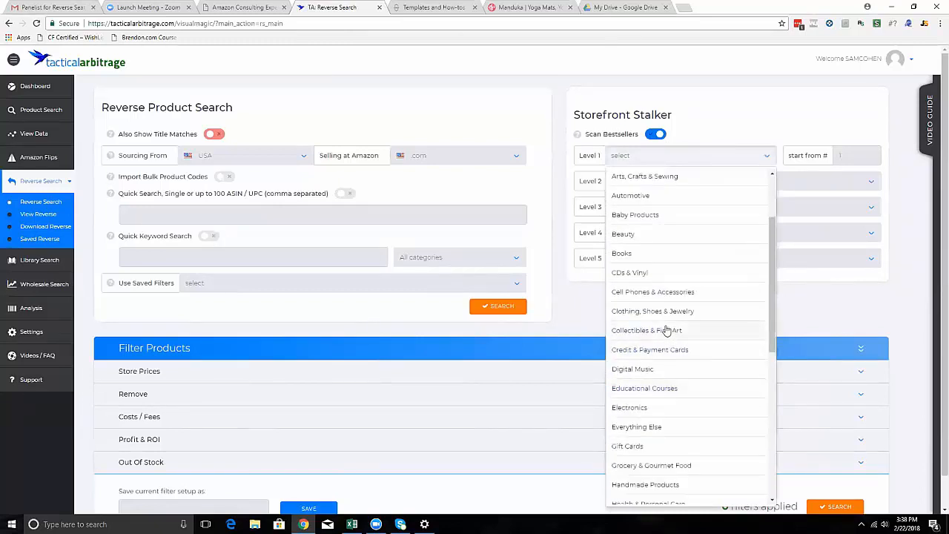
left_click(665, 315)
Set the bestseller category's Level 2 to Departments, Level 3 to Baby, Level 4 to Baby Boys and Level 5 to Clothing.
left_click(799, 179)
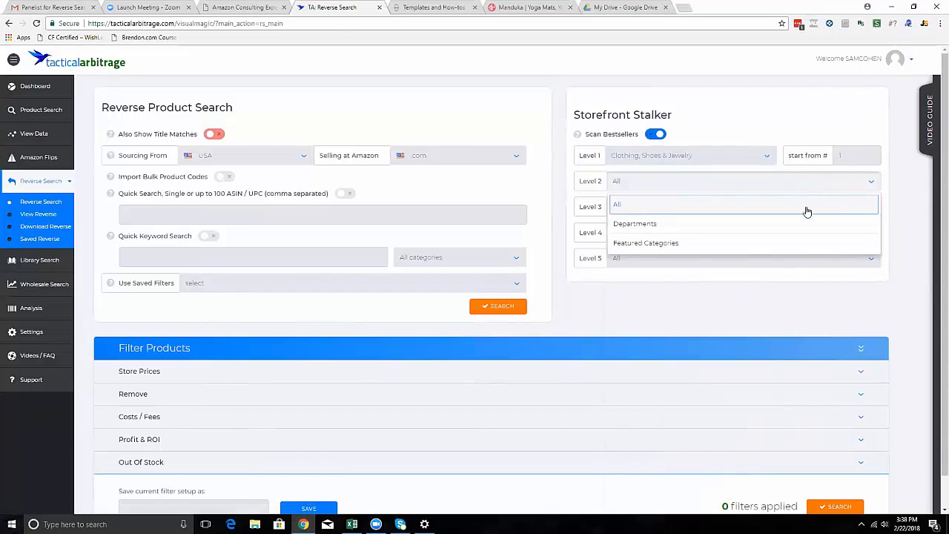
left_click(673, 226)
left_click(684, 206)
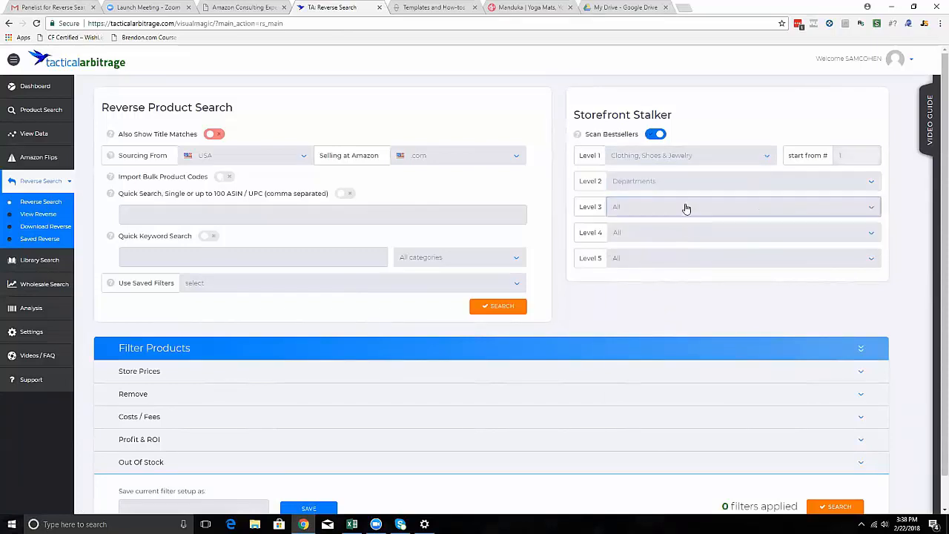
left_click(705, 252)
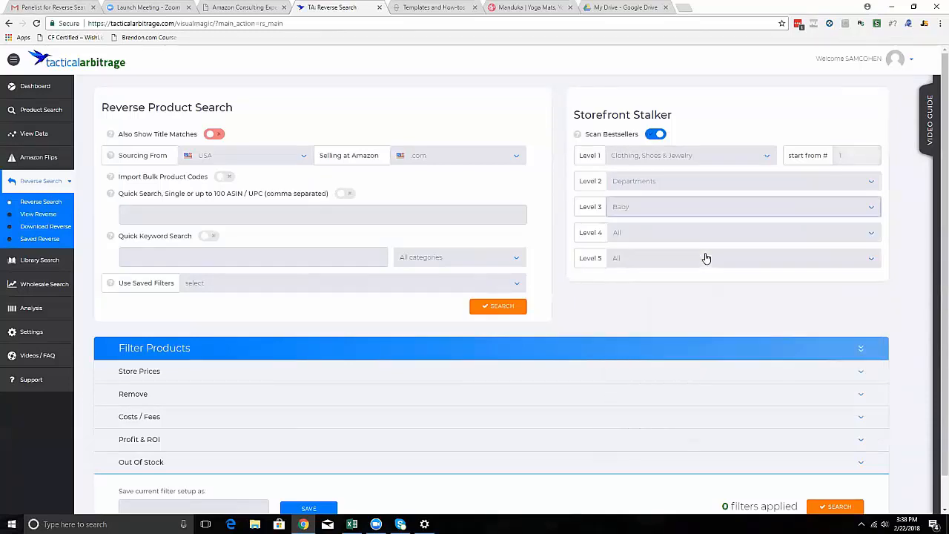
left_click(697, 239)
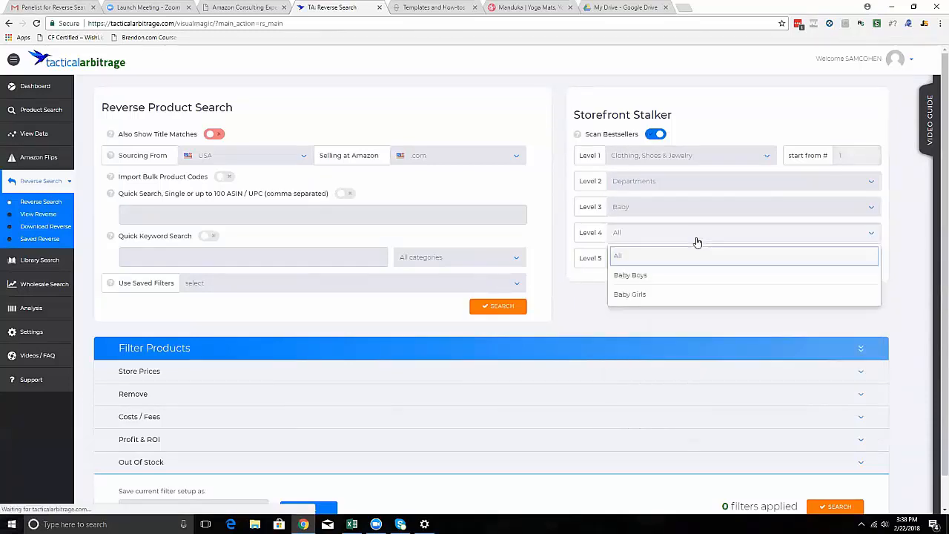
left_click(662, 279)
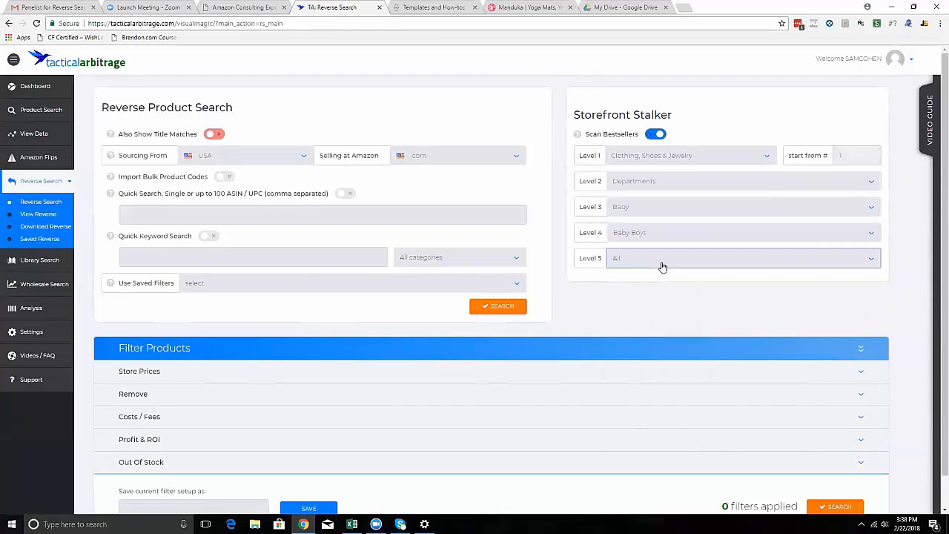
left_click(661, 263)
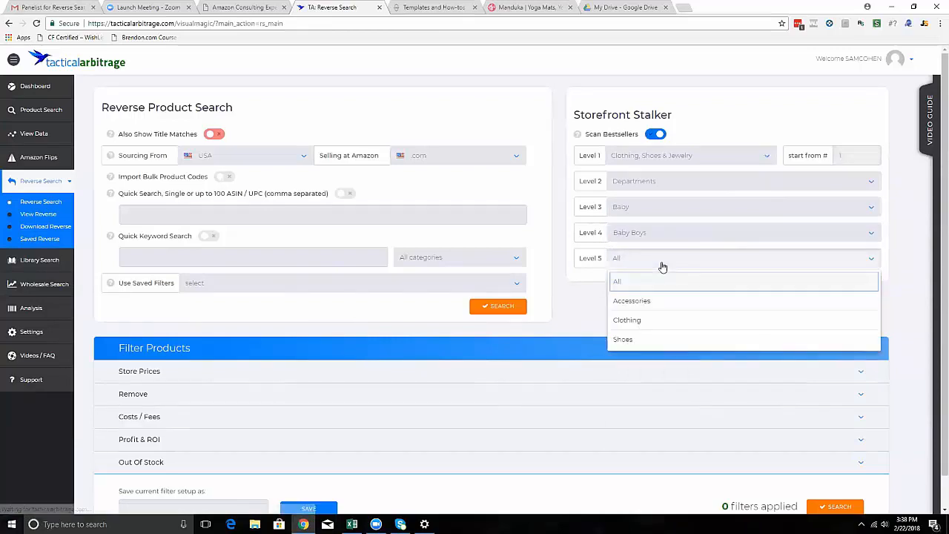
left_click(664, 324)
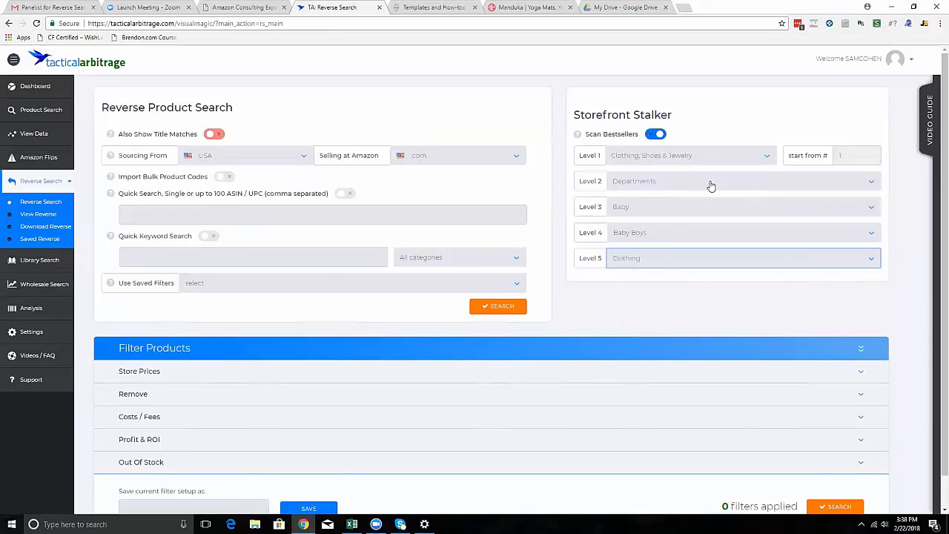
left_click(742, 160)
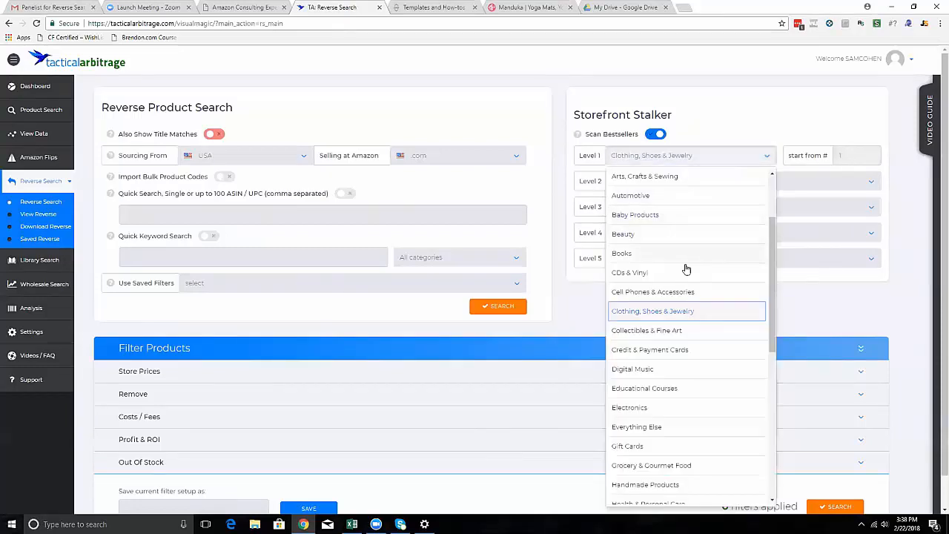
left_click(798, 315)
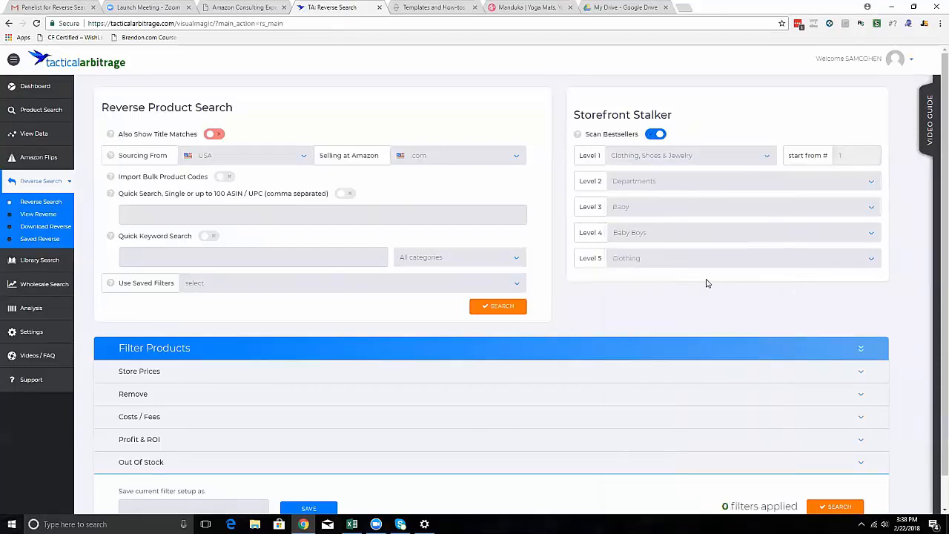
Turn off Scan Bestsellers and turn on Import Bulk Product Codes.
scroll(596, 377, "down", 1)
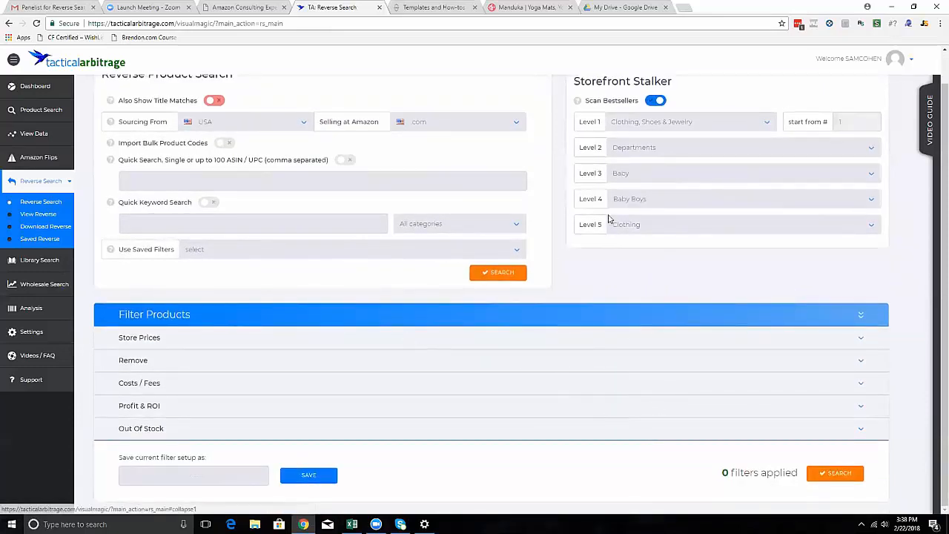
left_click(656, 103)
left_click(225, 144)
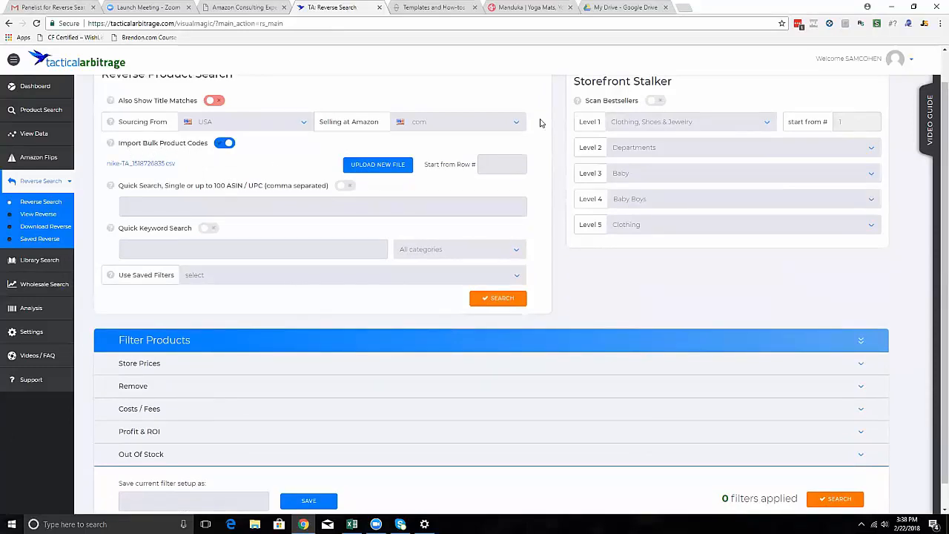
Open amazon.com in a new browser tab and check the options of the StoreFront Stalker PRO extension there.
left_click(682, 5)
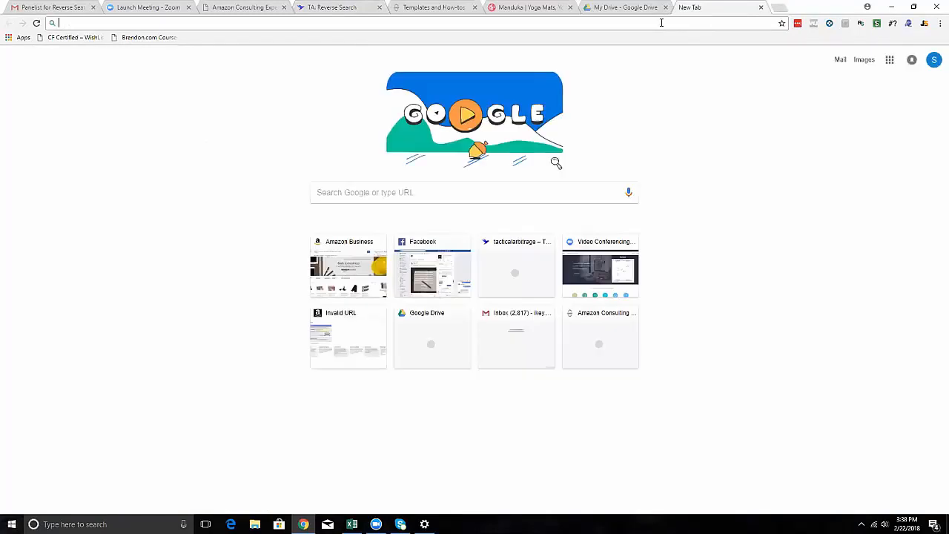
type("amz")
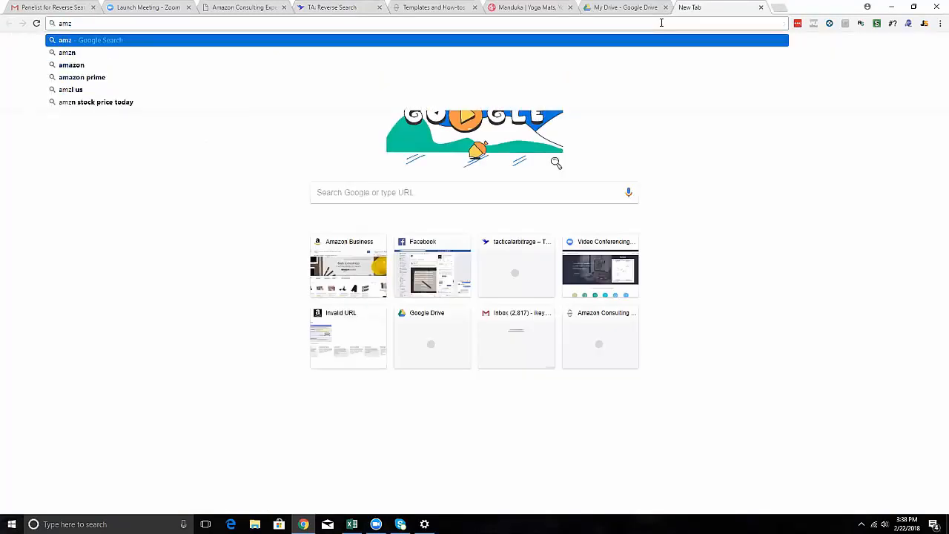
type("azon.com")
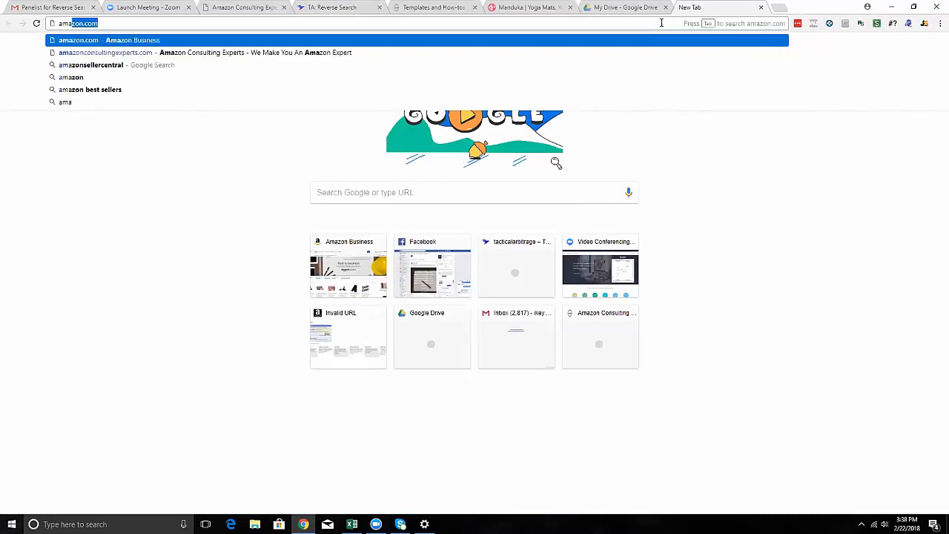
key("Return")
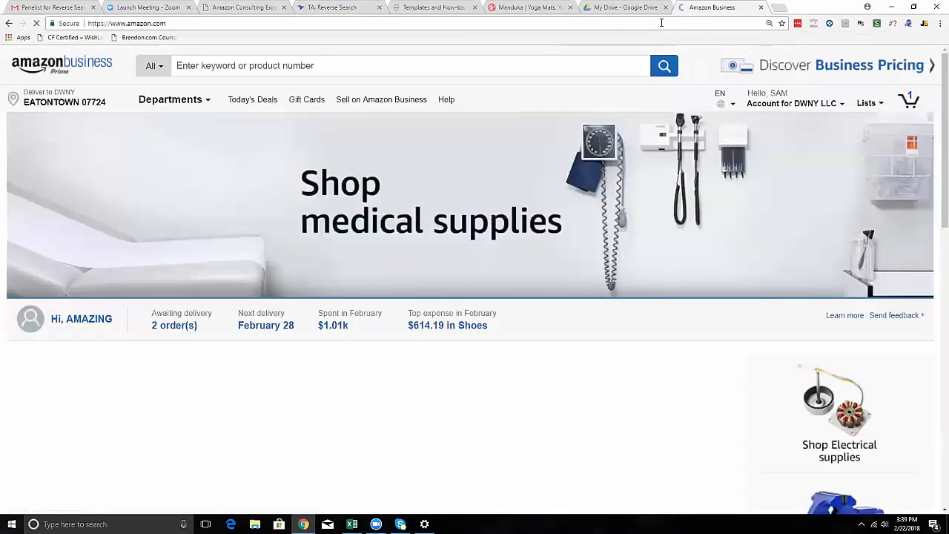
right_click(908, 25)
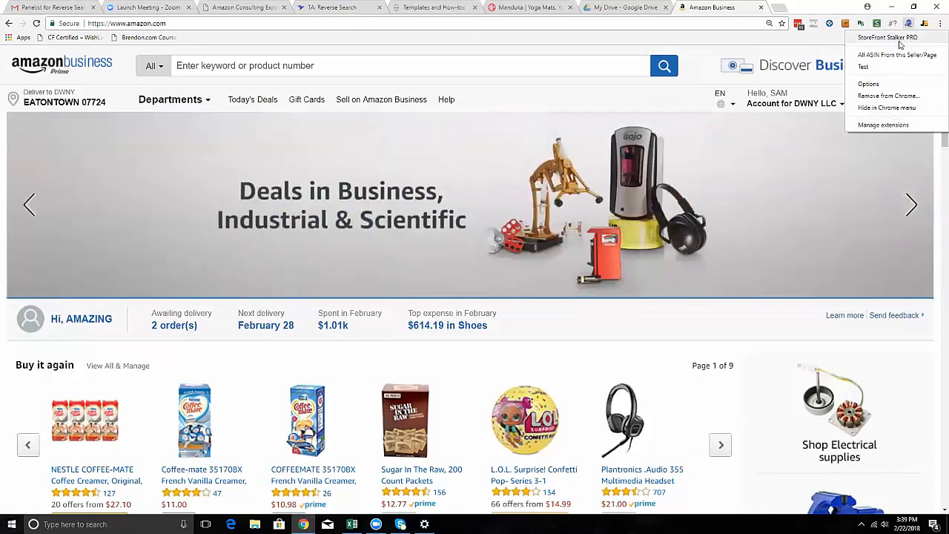
left_click(756, 42)
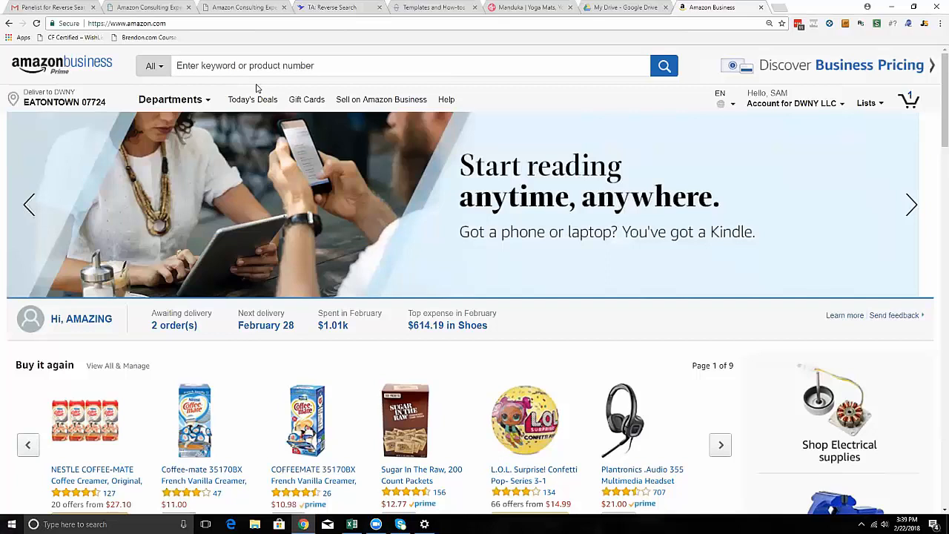
Search Amazon for "nike" across all departments.
scroll(261, 88, "down", 4)
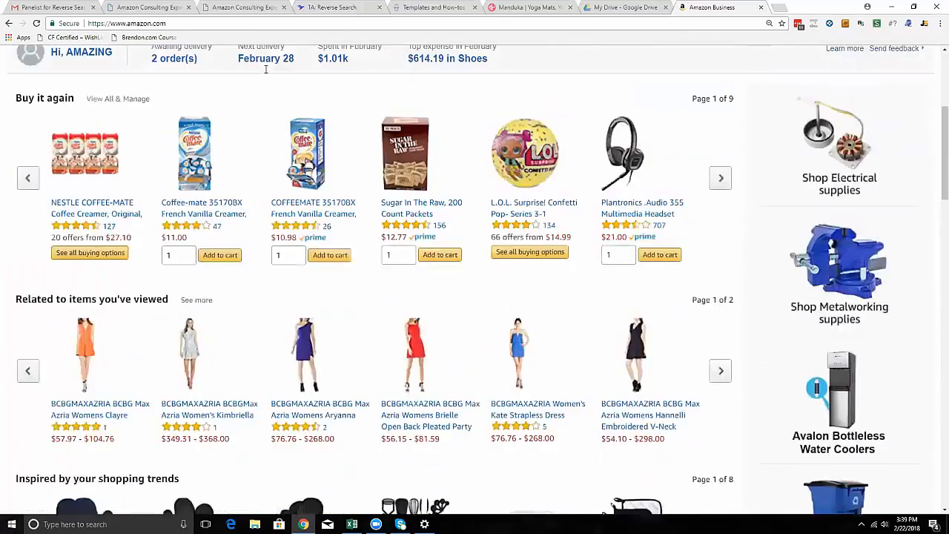
scroll(265, 69, "up", 4)
left_click(265, 66)
type("nike")
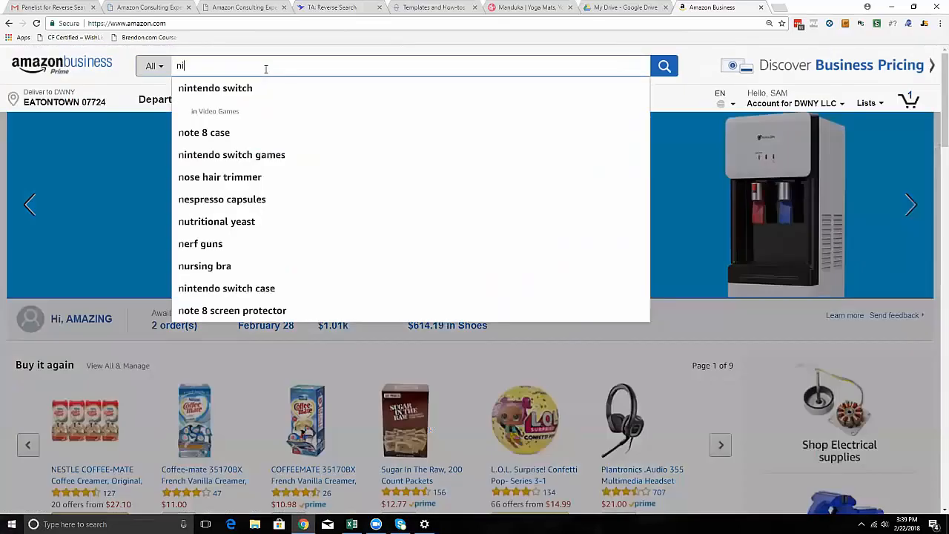
key("Return")
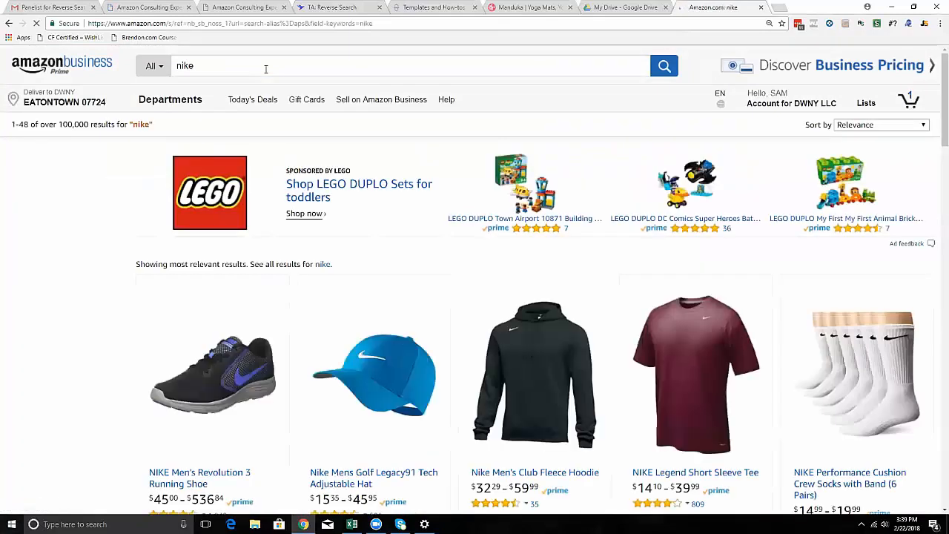
Collect all ASINs from the nike results with StoreFront Stalker PRO and save them in TA format as "Nike test".
right_click(909, 25)
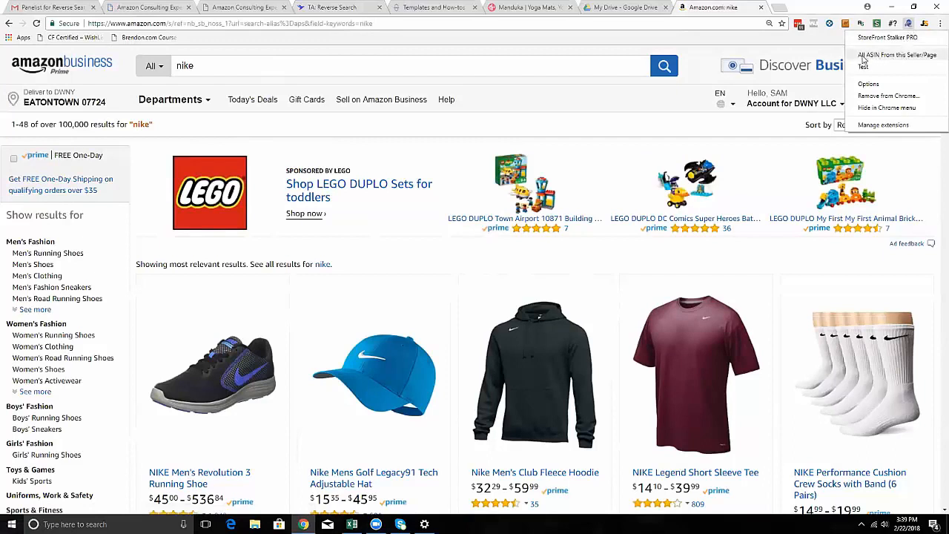
left_click(904, 58)
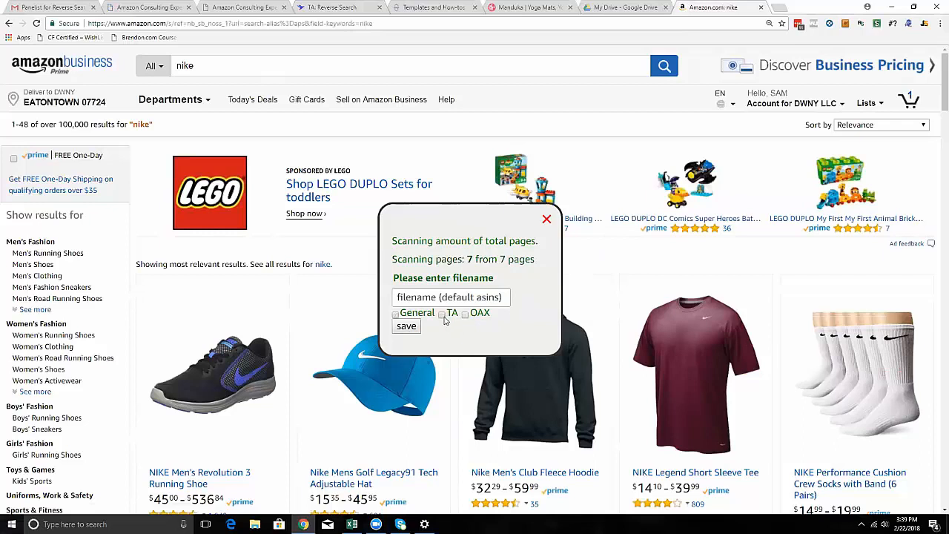
left_click(496, 297)
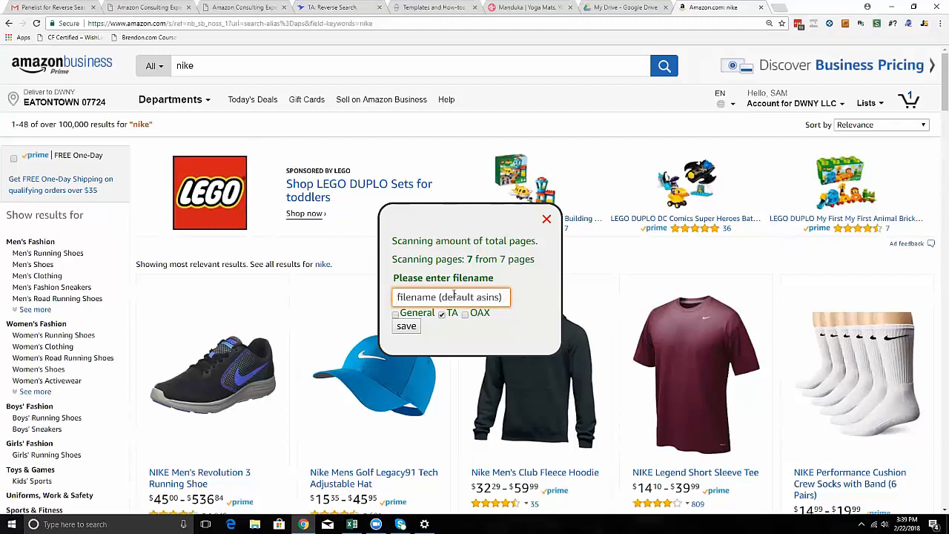
type("Nik")
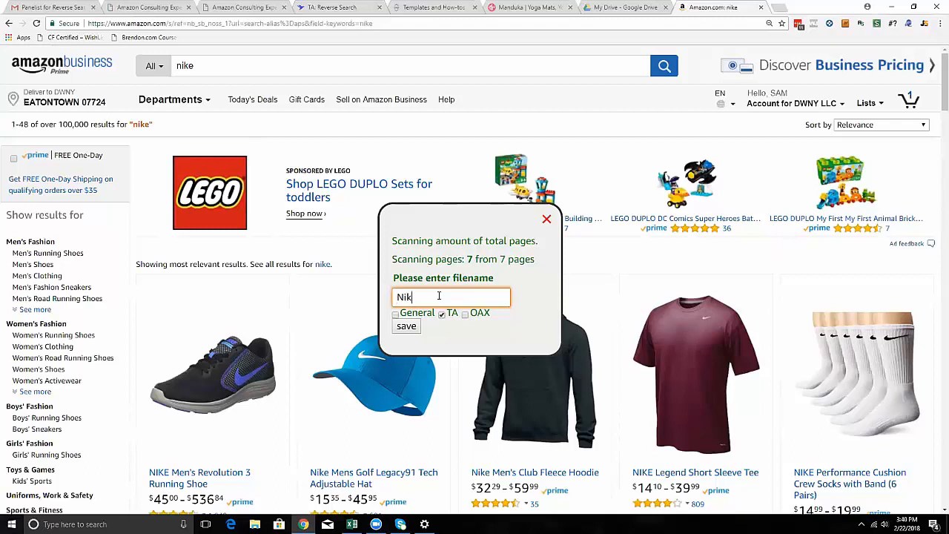
type("e test")
left_click(406, 326)
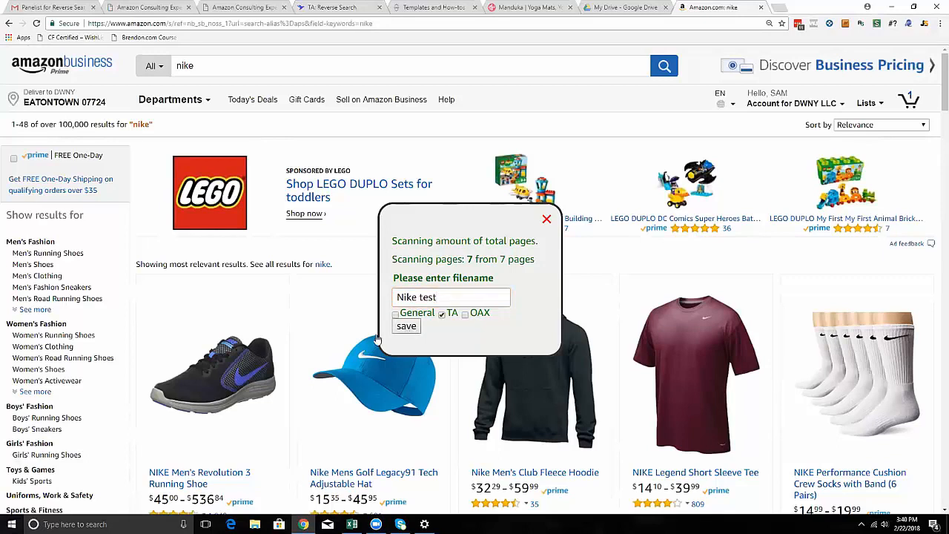
Show the downloaded Nike test-TA.csv in its Downloads folder, and minimize the folder window.
left_click(102, 502)
left_click(126, 472)
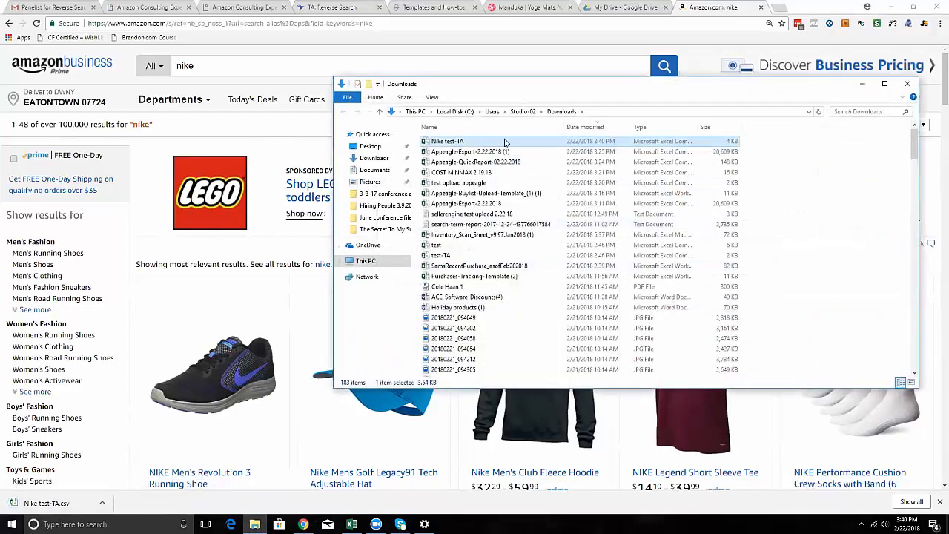
left_click(862, 86)
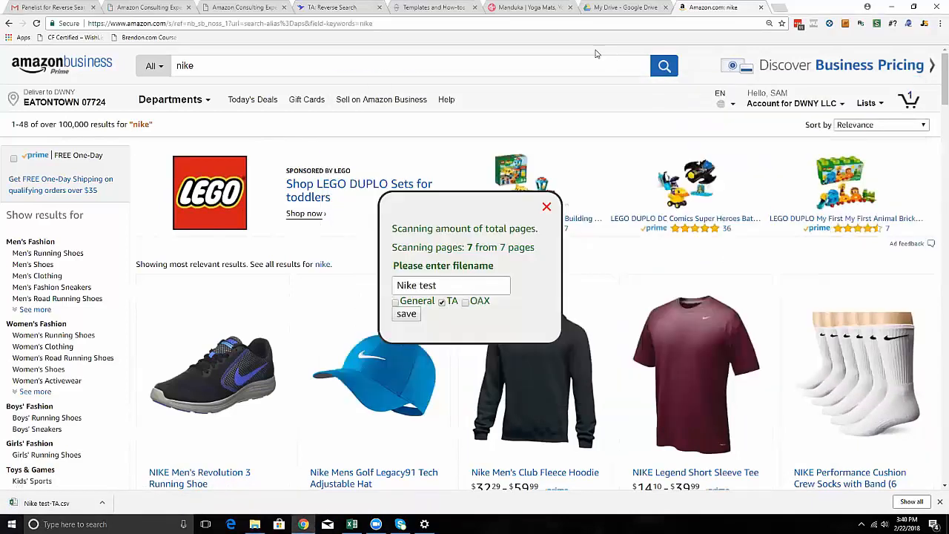
Switch to Tactical Arbitrage, start uploading a new bulk product codes file and open the file chooser beside the upload form.
left_click(337, 8)
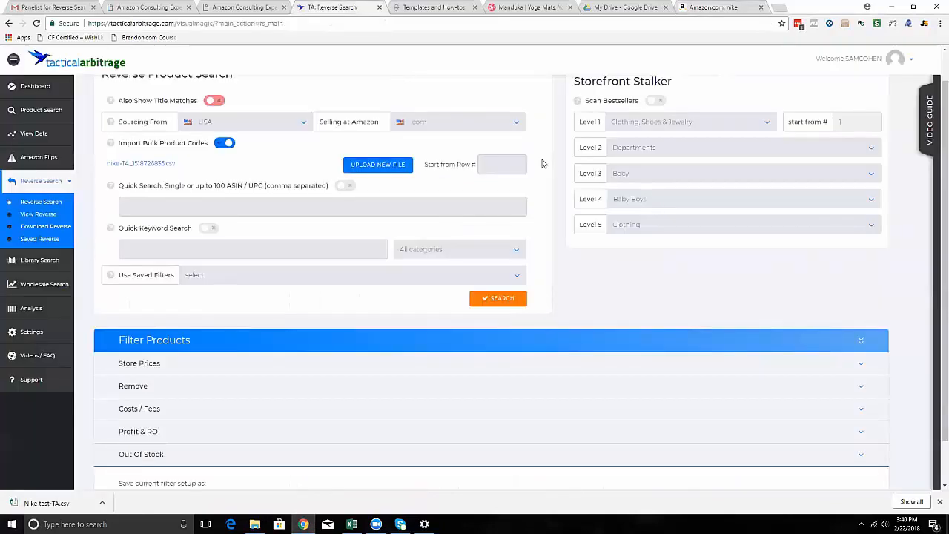
left_click(390, 166)
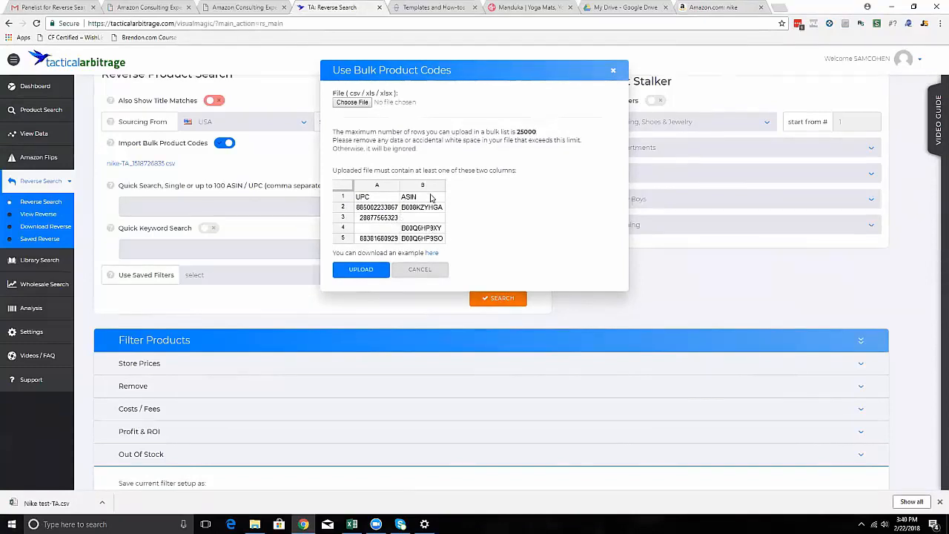
left_click(354, 102)
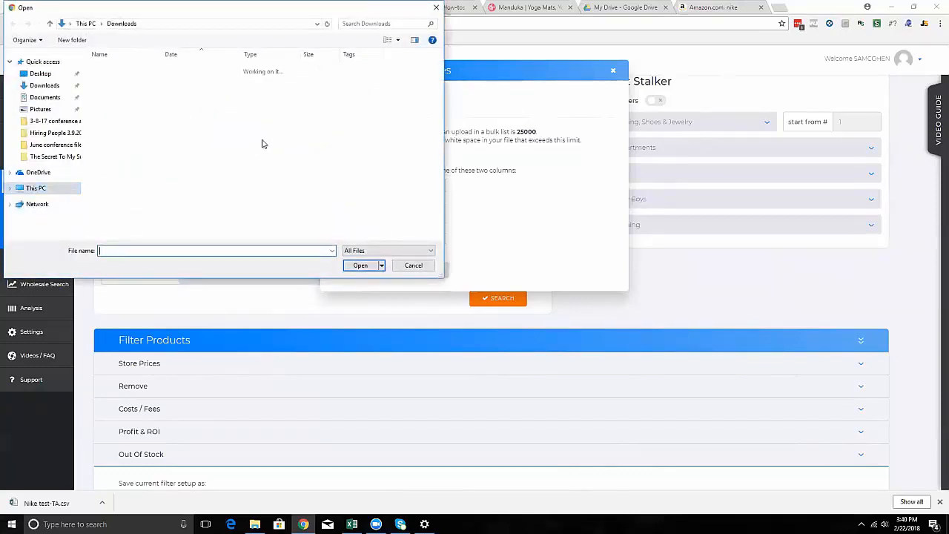
left_click_drag(211, 9, 711, 240)
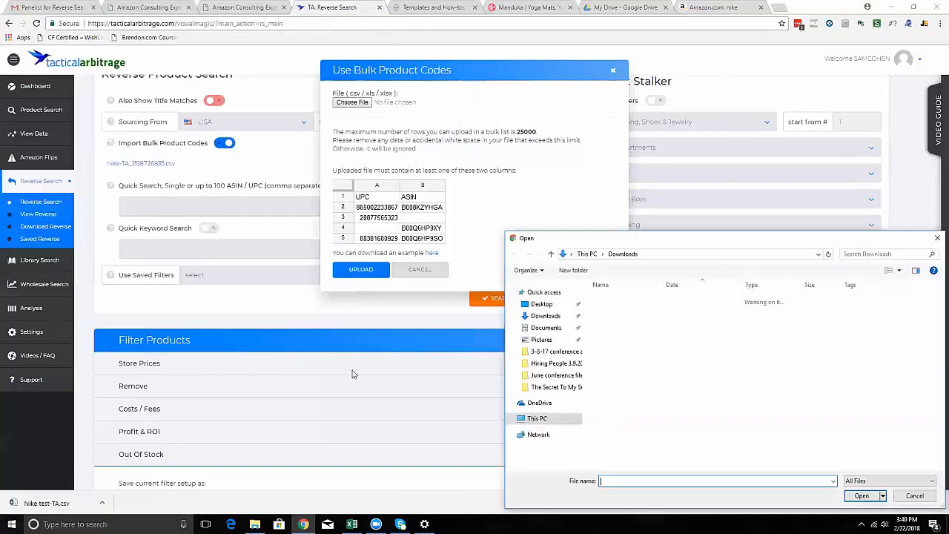
Try to place the Nike test-TA file from the Downloads folder window into the upload form's file field.
mouse_move(255, 524)
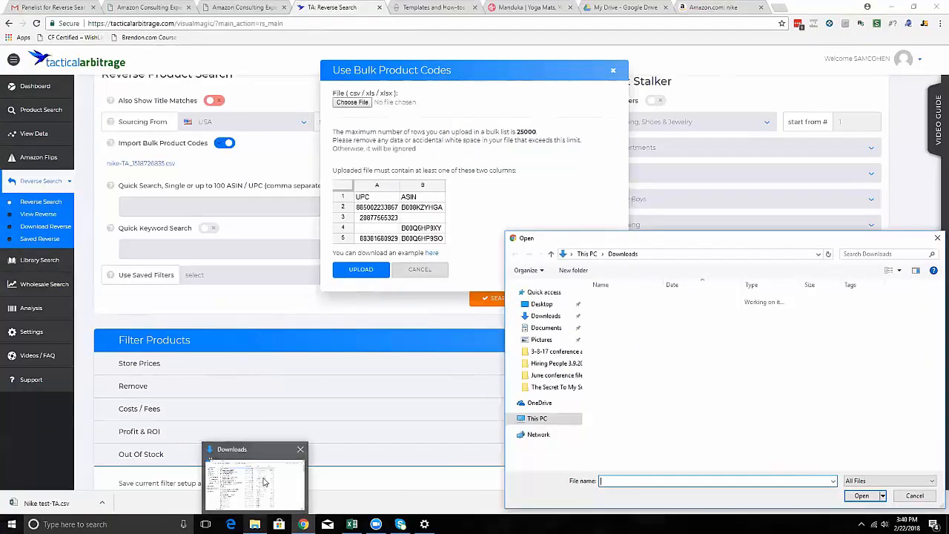
left_click(260, 481)
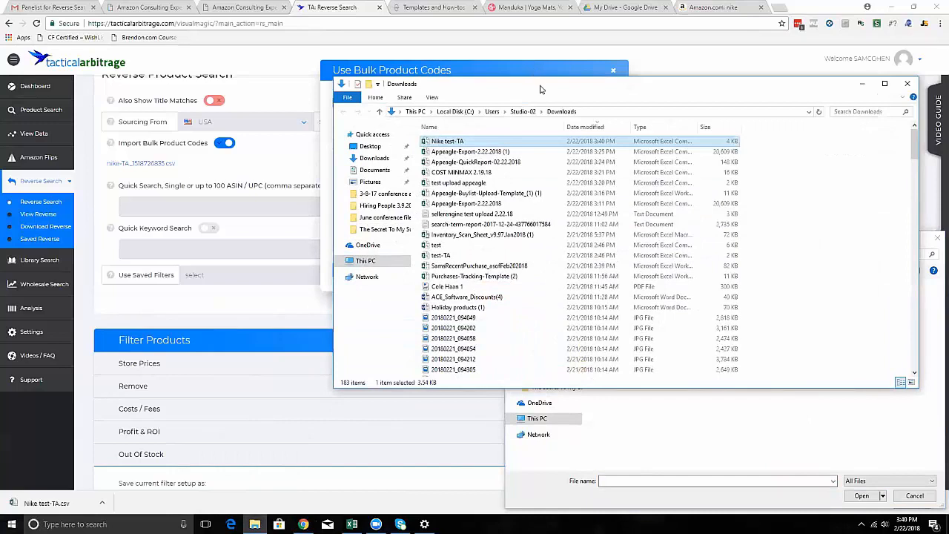
left_click_drag(540, 89, 609, 172)
left_click_drag(561, 224, 343, 104)
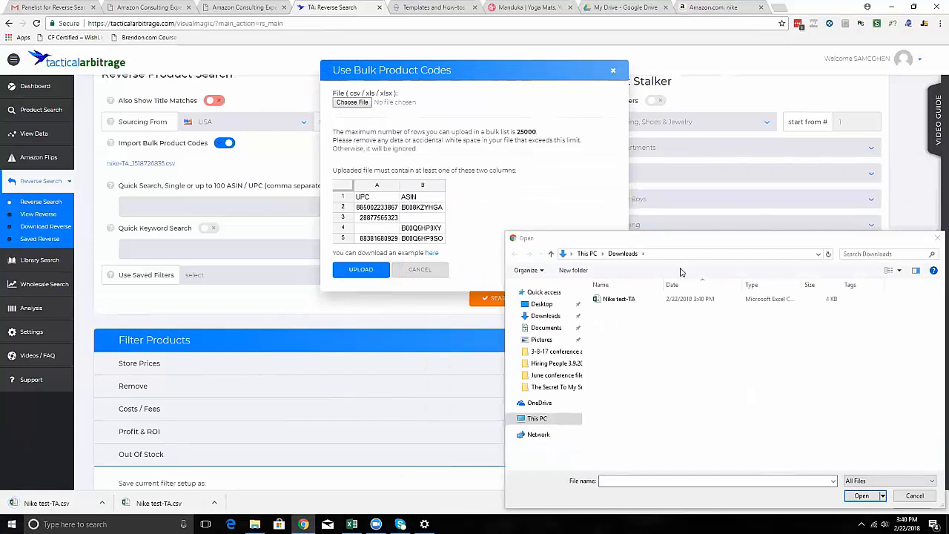
Choose Nike test-TA as the bulk product codes file and upload it with its UPC and ASIN columns matched.
double_click(619, 298)
left_click(360, 269)
left_click(365, 217)
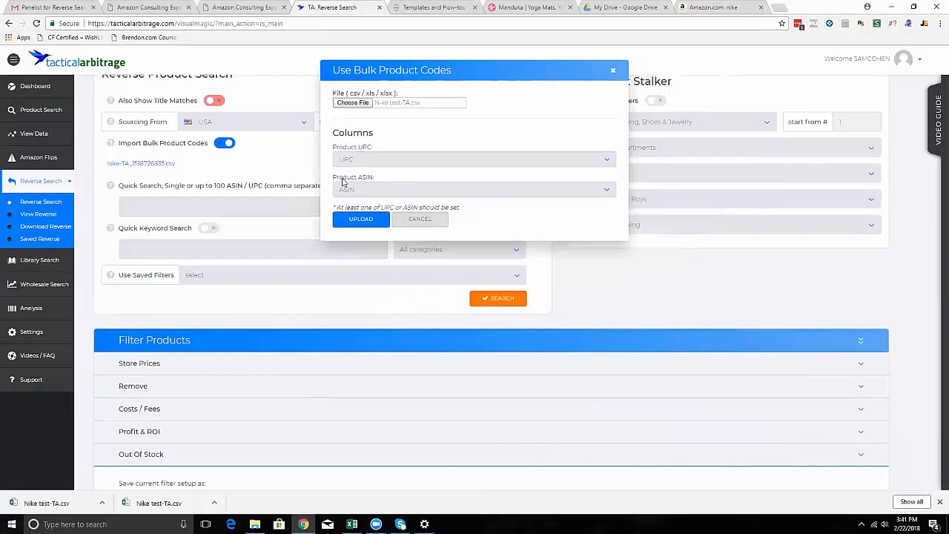
left_click(362, 224)
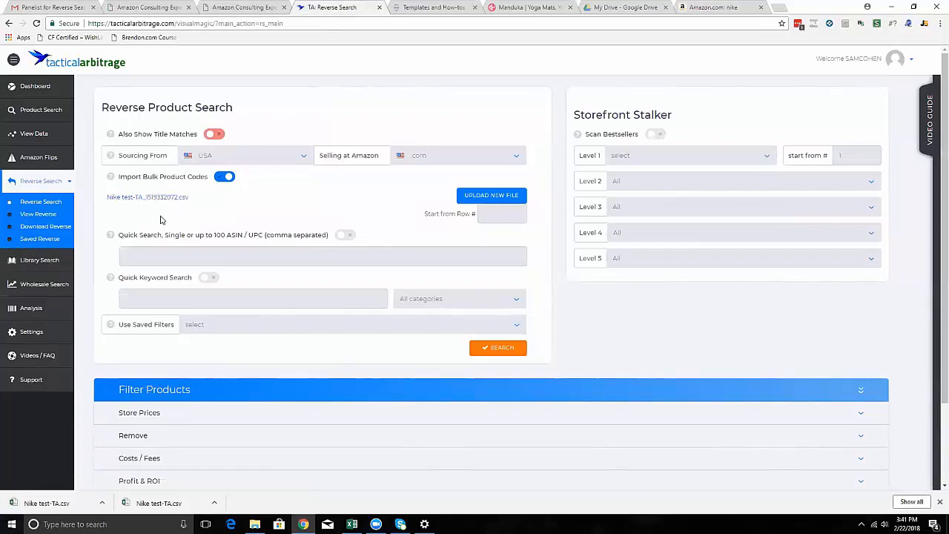
Turn off Import Bulk Product Codes and turn on Quick Search for a single or up to 100 ASINs / UPCs.
scroll(216, 253, "down", 1)
scroll(216, 254, "down", 1)
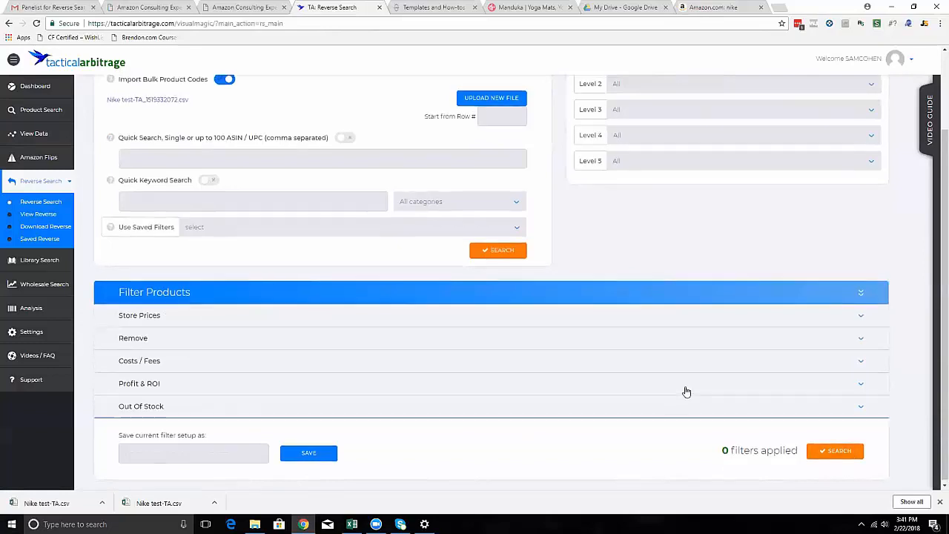
scroll(684, 391, "up", 1)
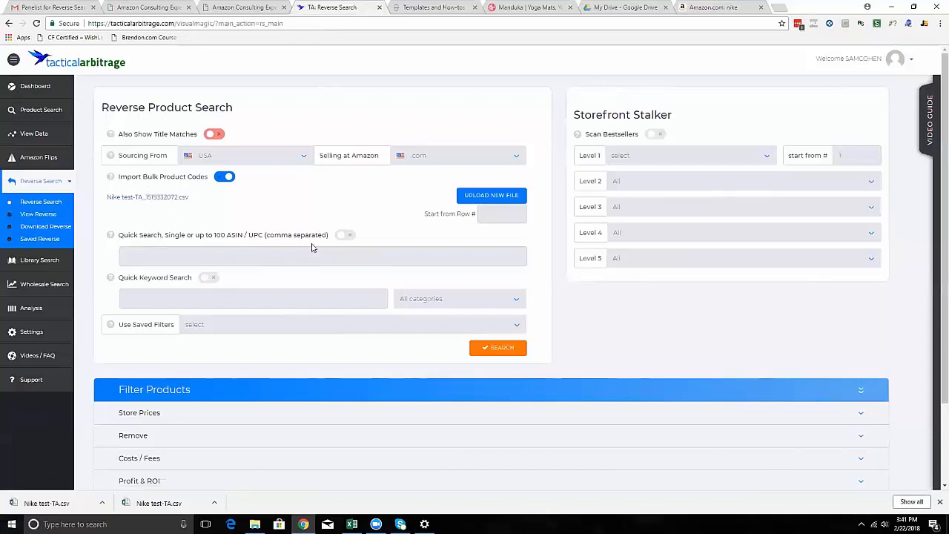
left_click(224, 176)
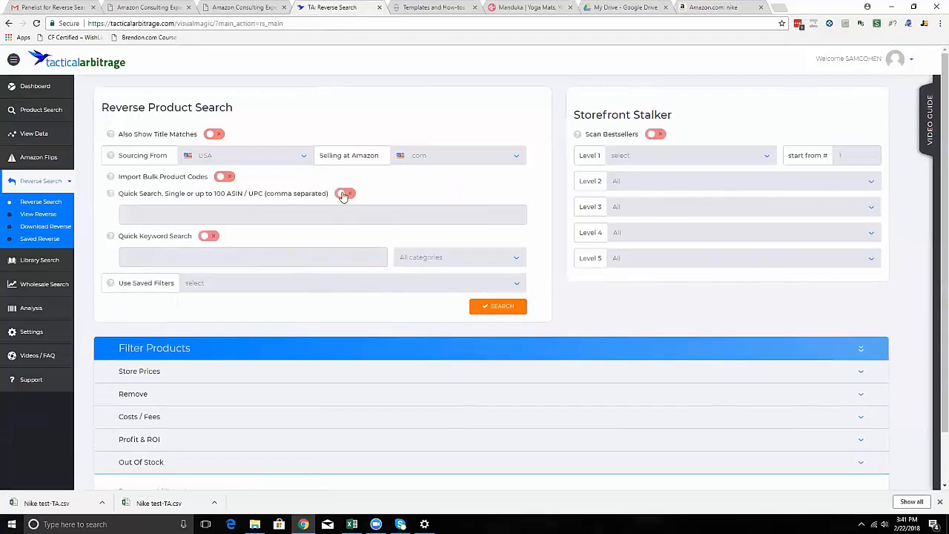
left_click(345, 193)
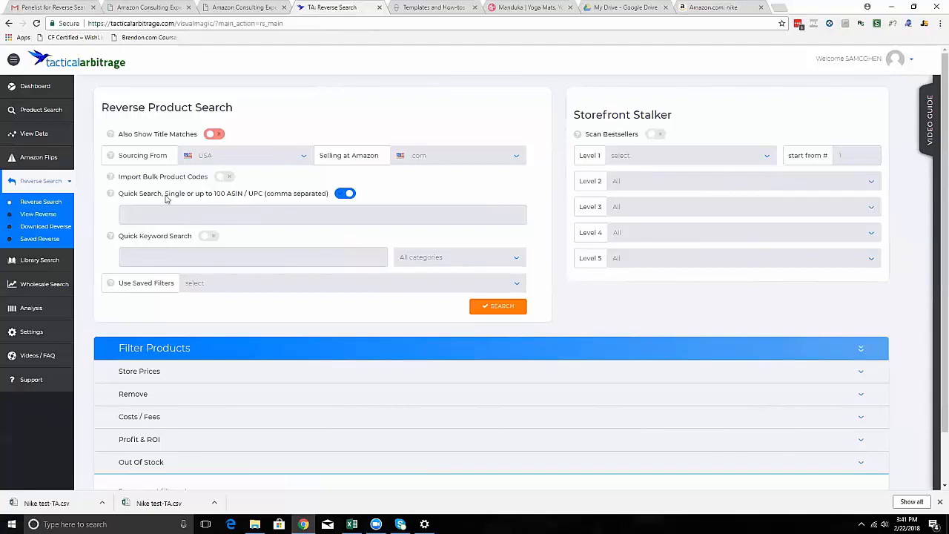
left_click(198, 217)
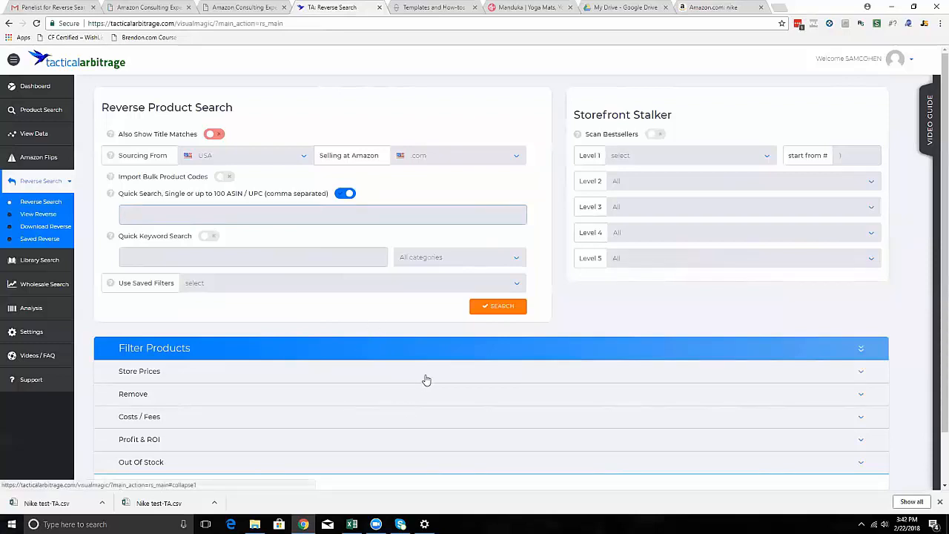
Turn off the ASIN / UPC Quick Search, and turn Quick Keyword Search on and off again.
left_click(346, 194)
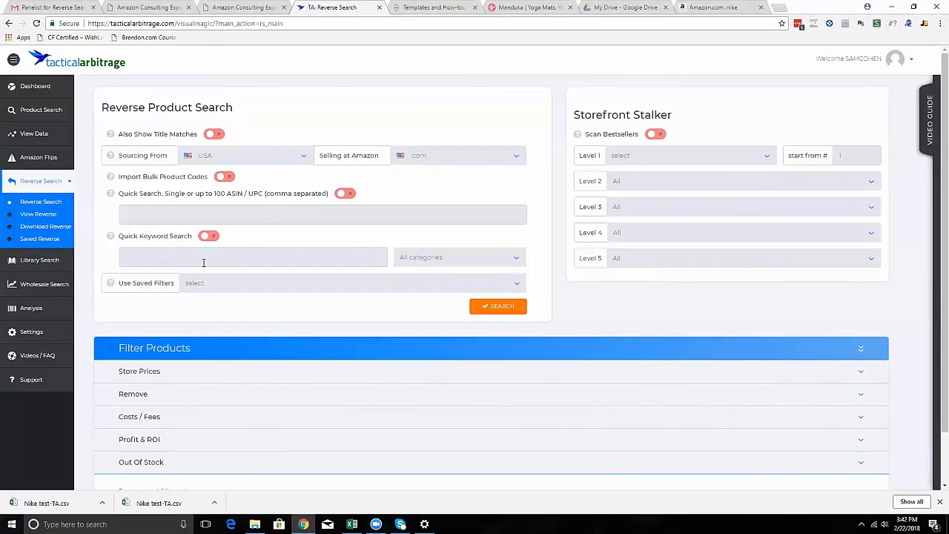
left_click(209, 237)
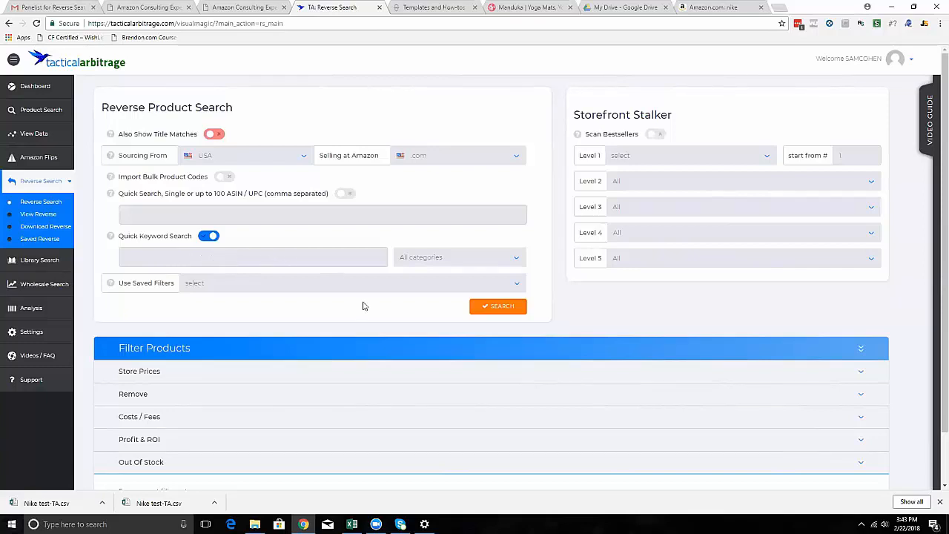
scroll(360, 309, "down", 1)
scroll(361, 309, "up", 1)
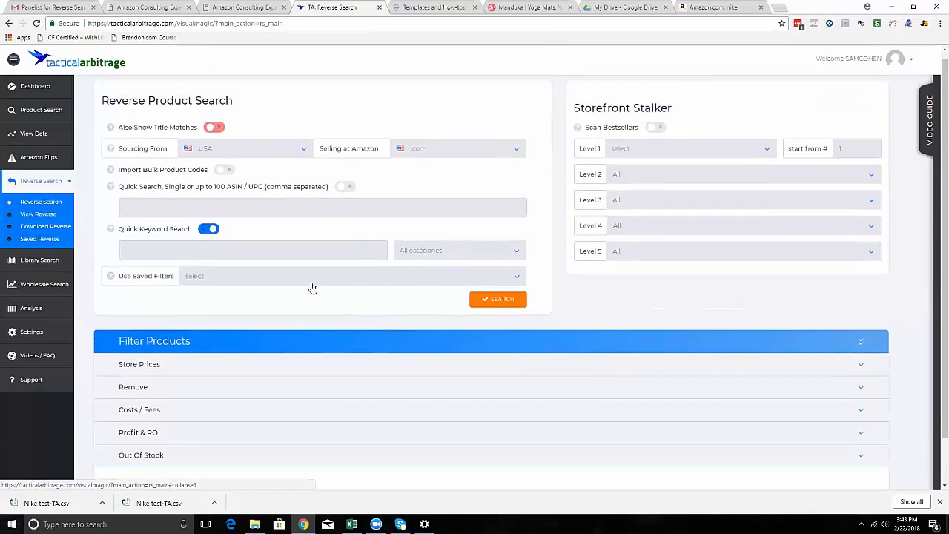
left_click(210, 236)
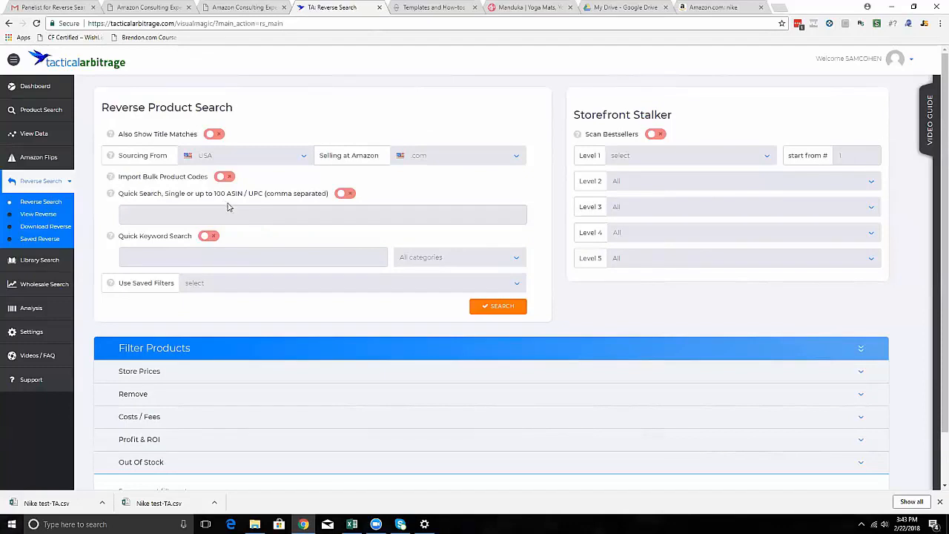
Expand the Store Prices and Remove sections of the product filters to examine their options.
scroll(254, 265, "down", 2)
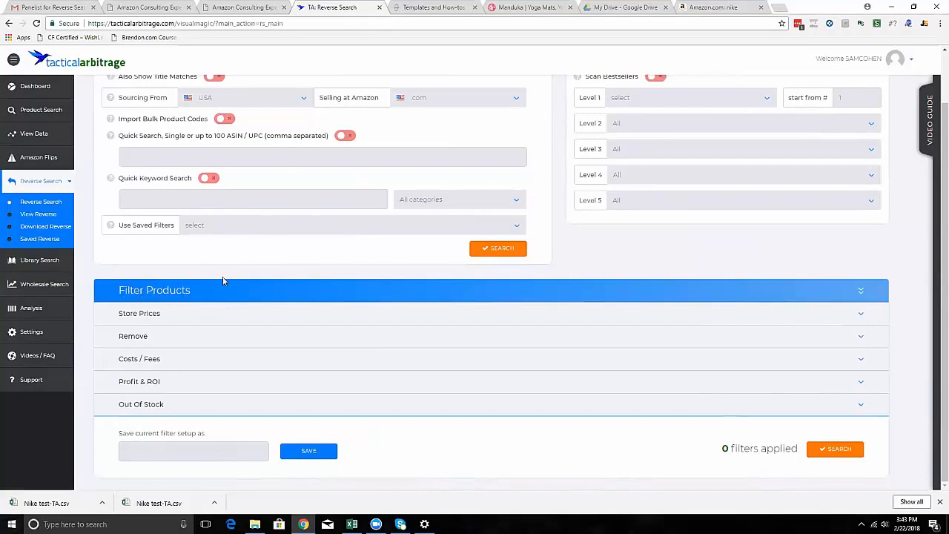
left_click(234, 319)
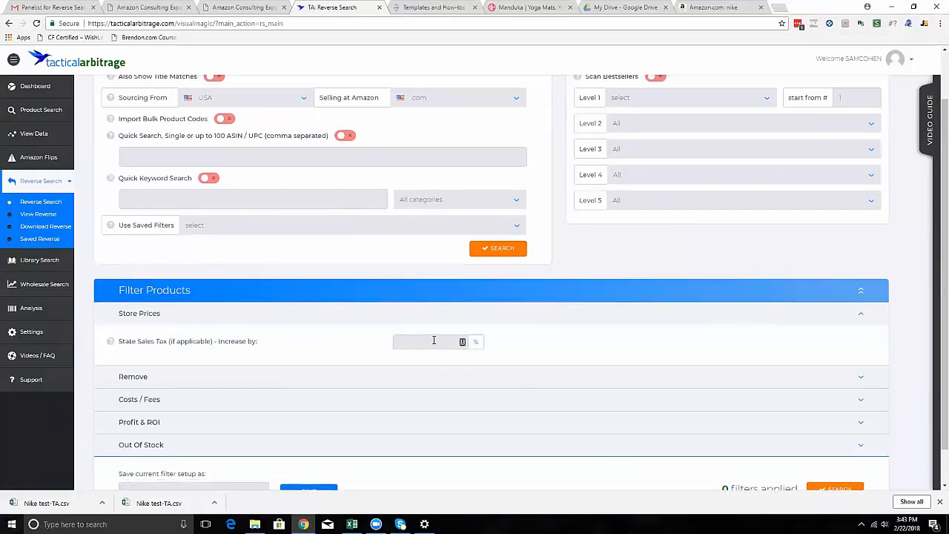
left_click(330, 382)
scroll(332, 386, "down", 3)
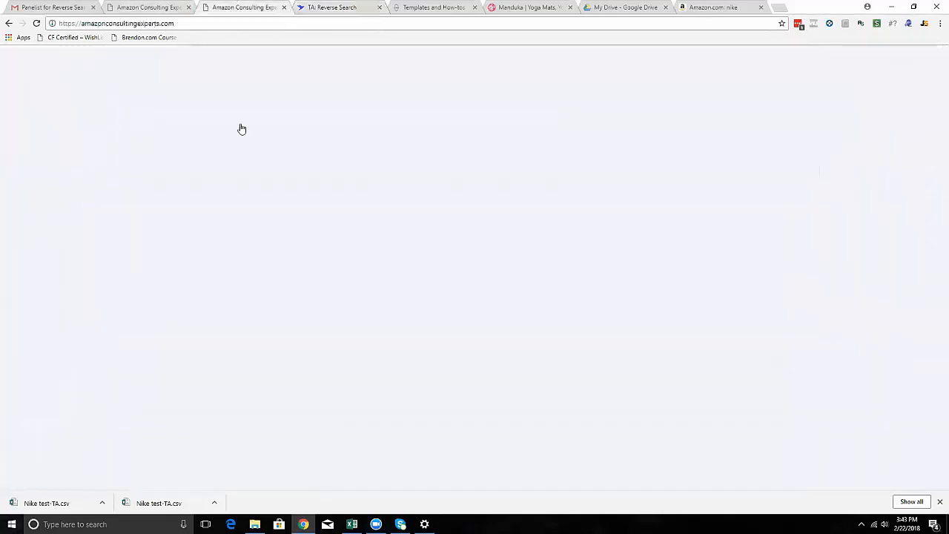
Open the Member Files module in the Amazon Consulting Experts member area.
left_click(237, 9)
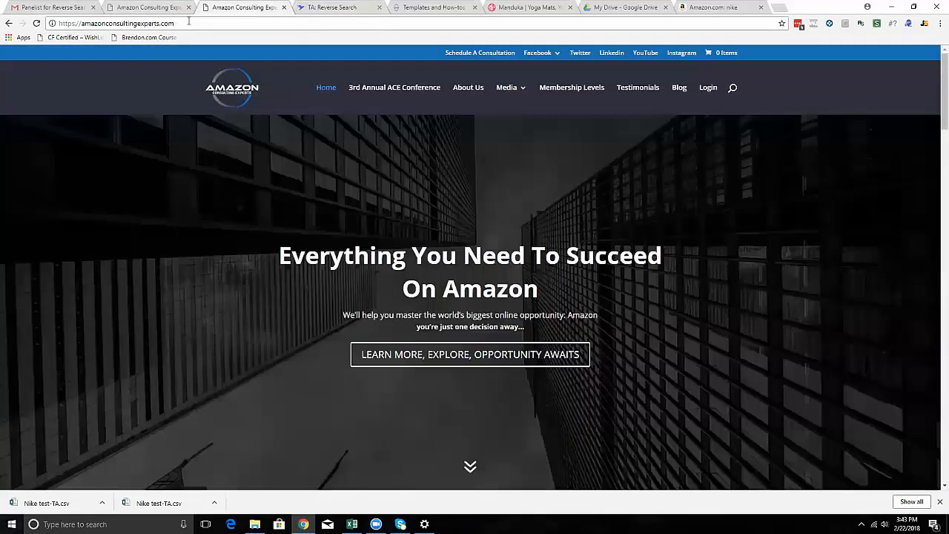
left_click(713, 91)
scroll(480, 184, "down", 3)
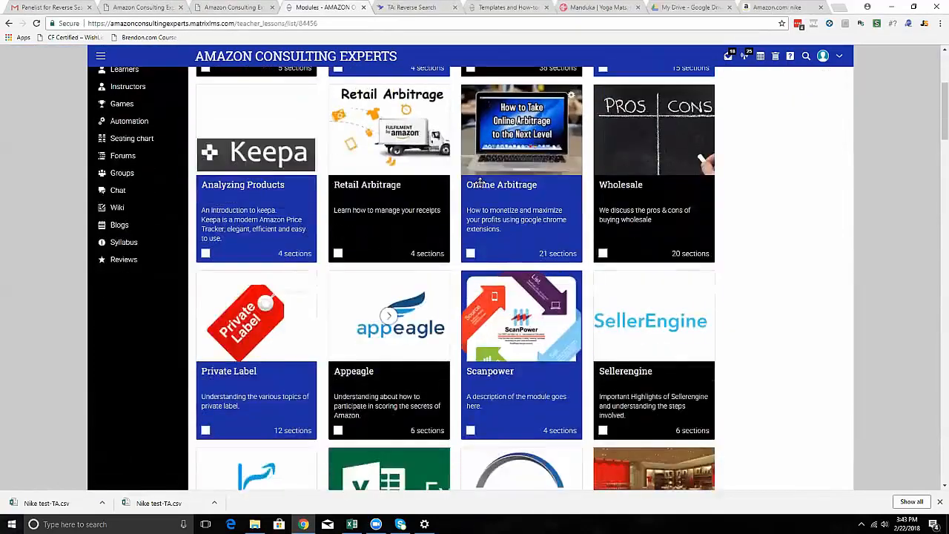
scroll(481, 183, "down", 2)
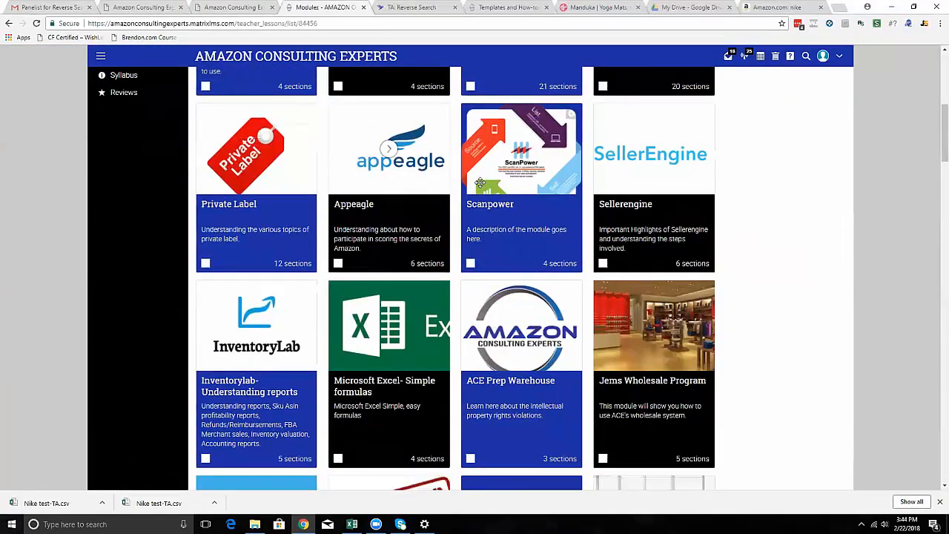
scroll(364, 234, "down", 5)
left_click(363, 235)
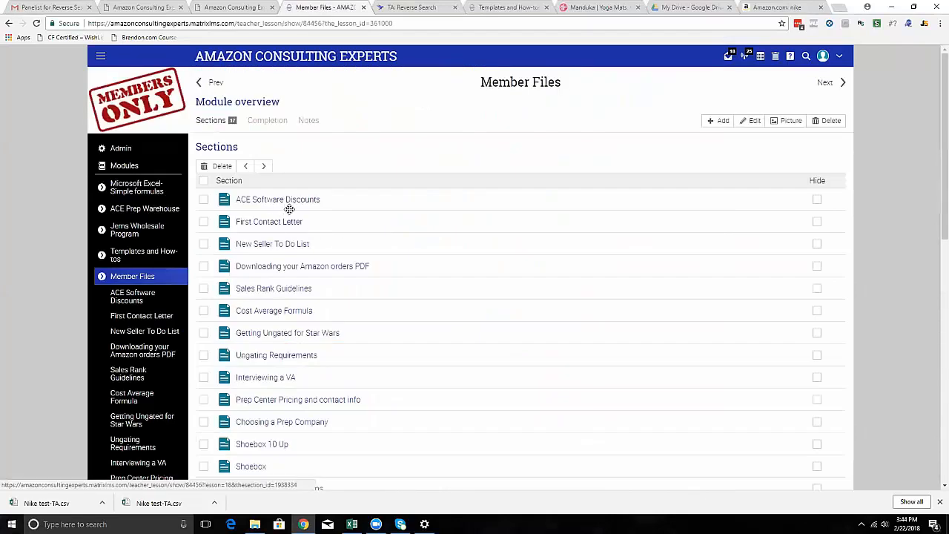
Download Sales_Rank_Guidelines_2017.xlsx from the Sales Rank Guidelines section and open it in Excel with editing enabled.
scroll(289, 209, "down", 2)
left_click(290, 194)
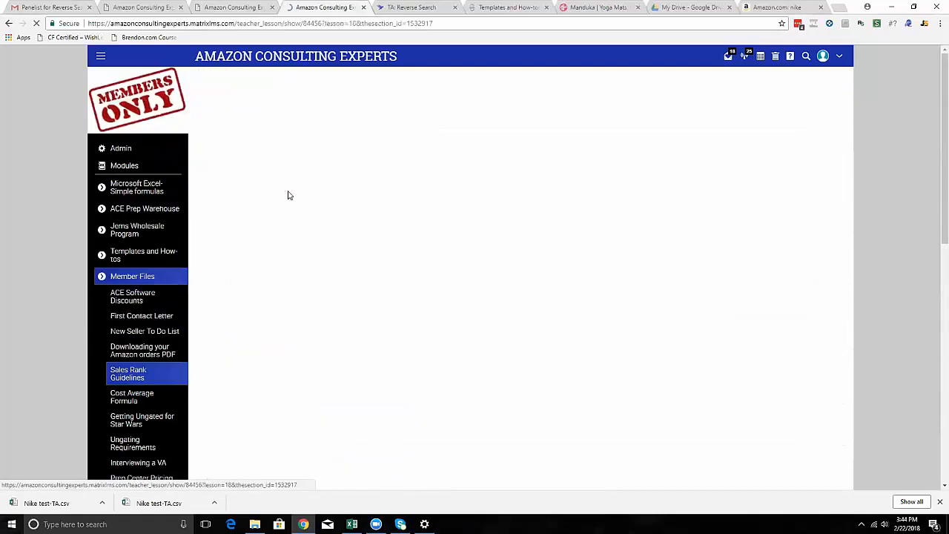
left_click(281, 146)
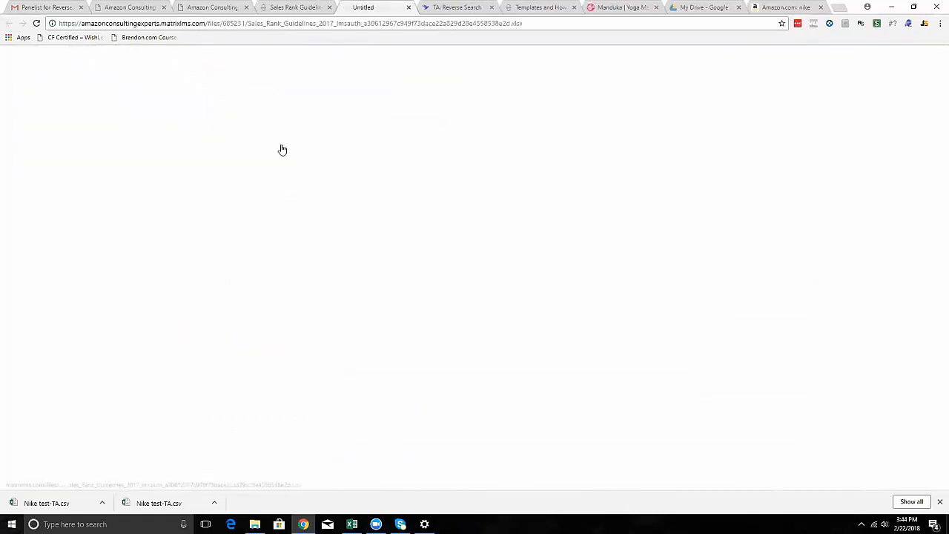
left_click(29, 501)
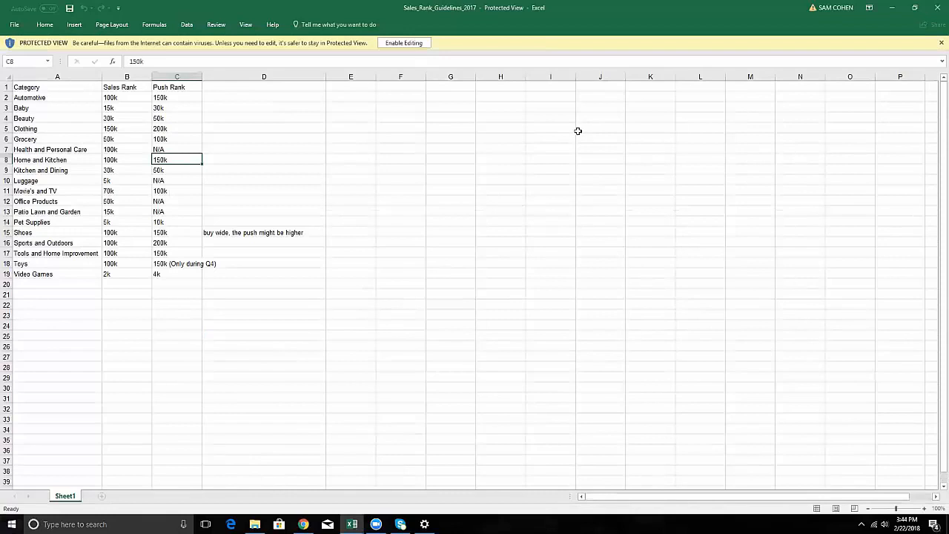
left_click(409, 44)
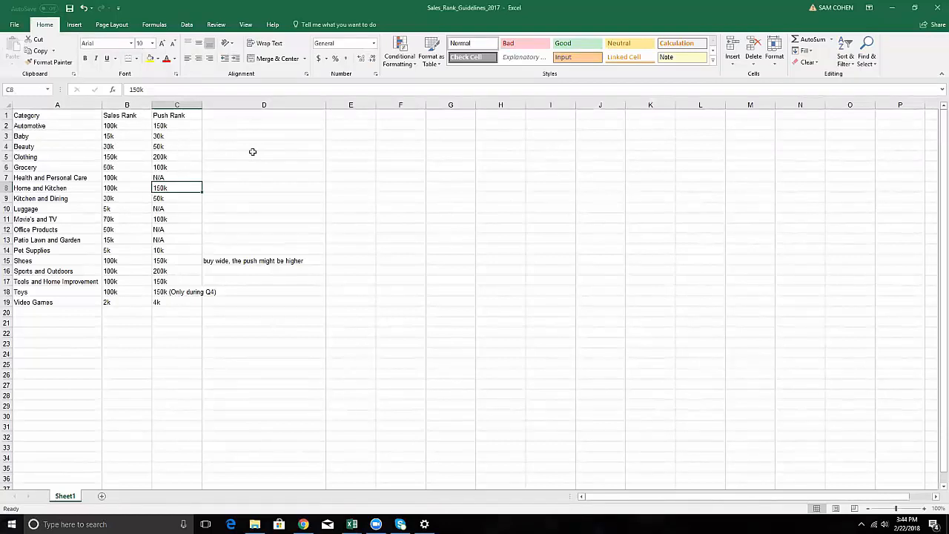
Return to the Tactical Arbitrage reverse search filters and set products to be removed if their rating is lower than 4.
left_click(891, 8)
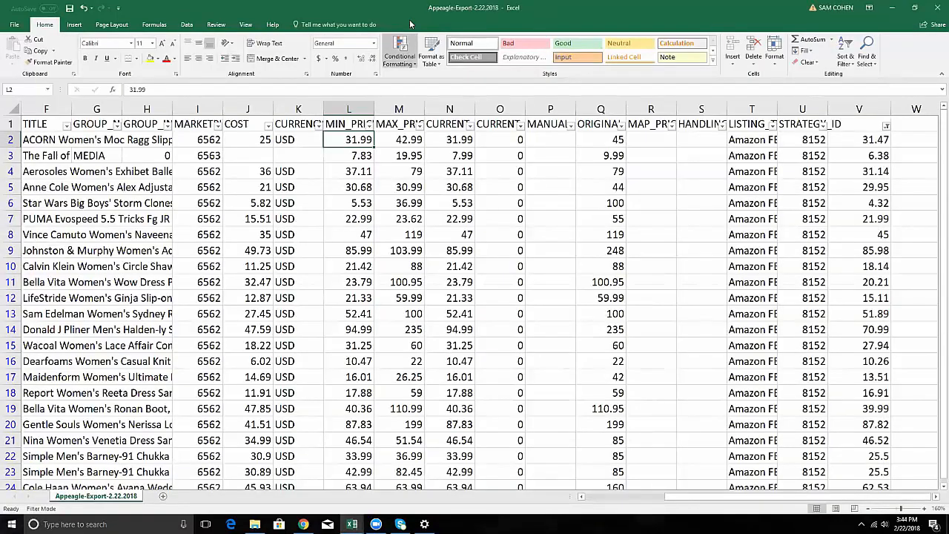
key("alt+Tab")
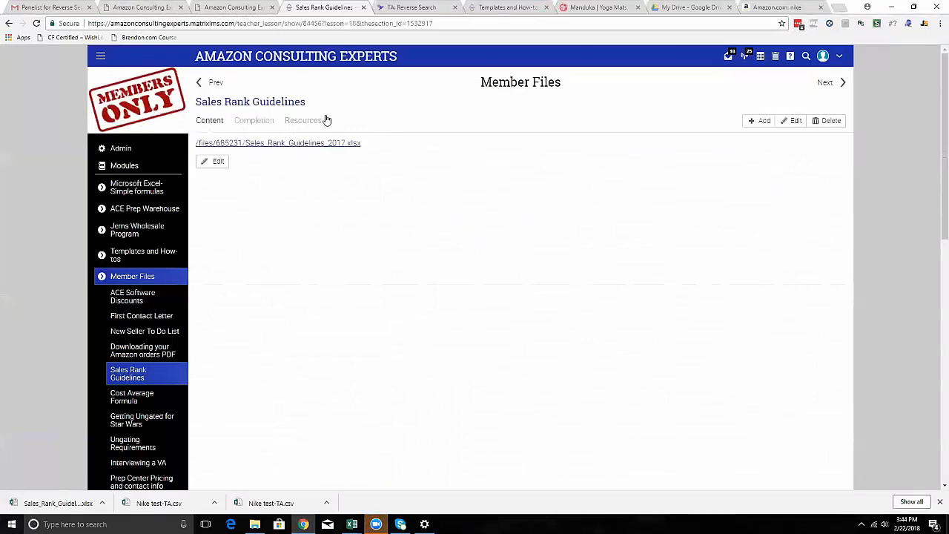
key("ctrl+Tab")
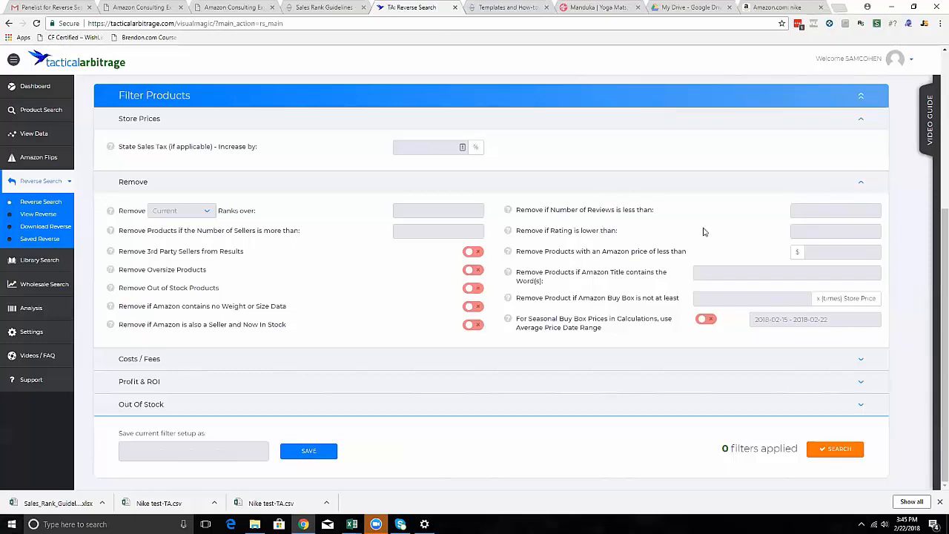
left_click(837, 231)
Expand the Costs / Fees and Profit & ROI filter sections to examine their options.
left_click(859, 360)
scroll(847, 372, "down", 1)
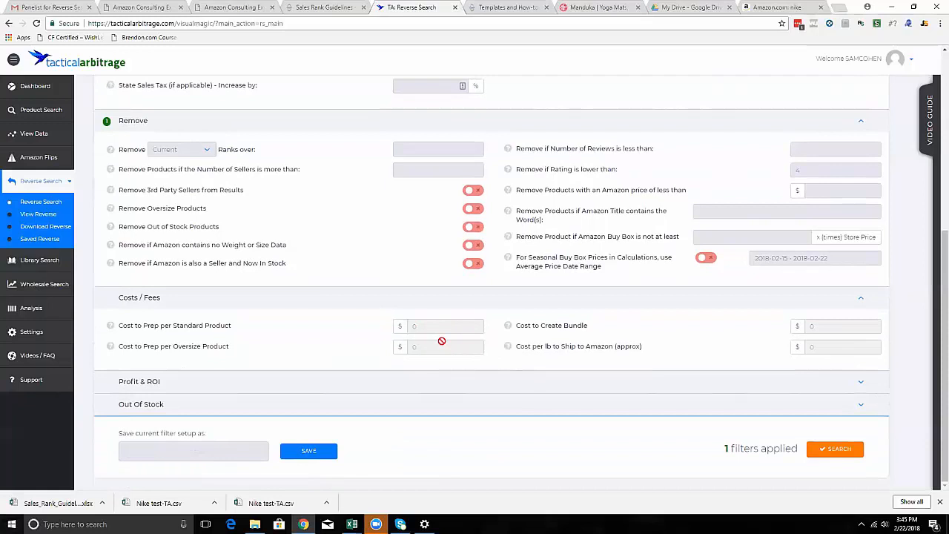
left_click(447, 386)
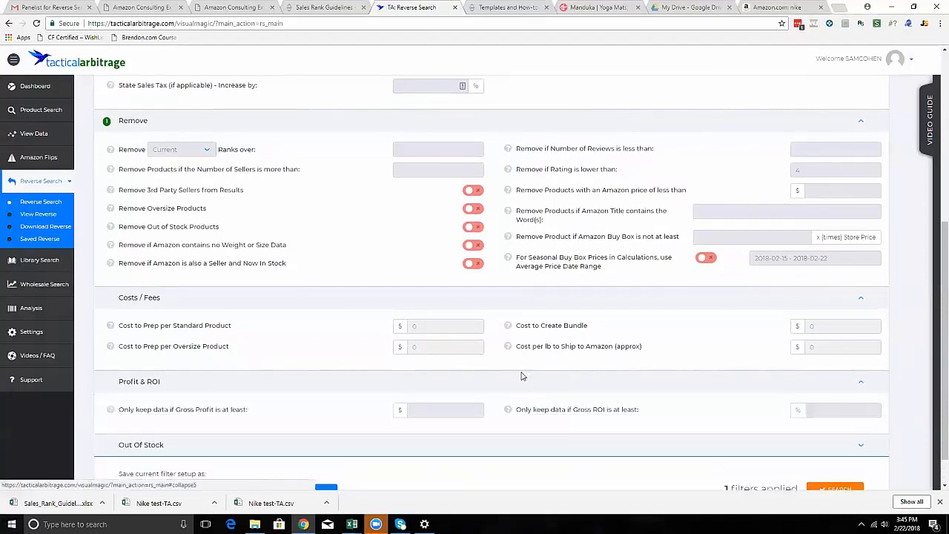
Only keep data with a Gross ROI of at least 40% and expand the Out Of Stock filter section.
scroll(515, 372, "down", 1)
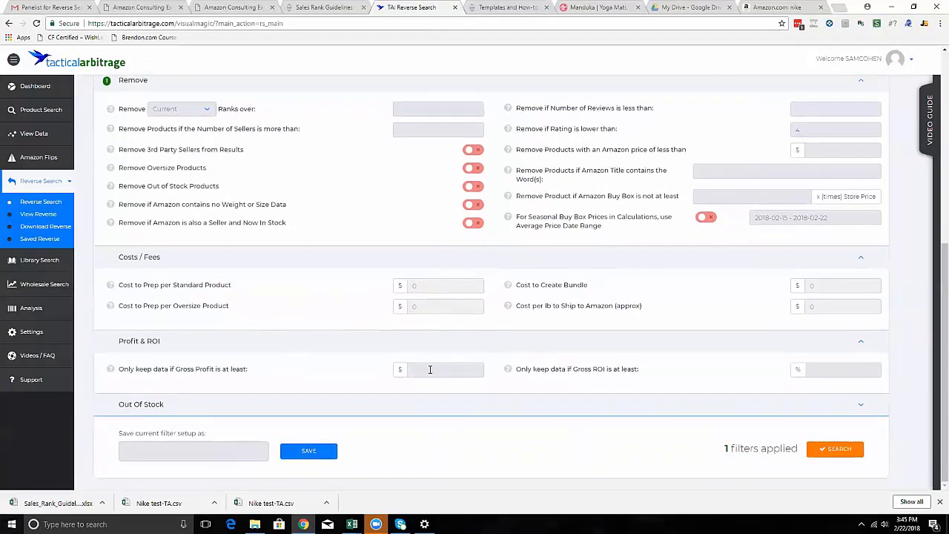
left_click(834, 372)
type("40")
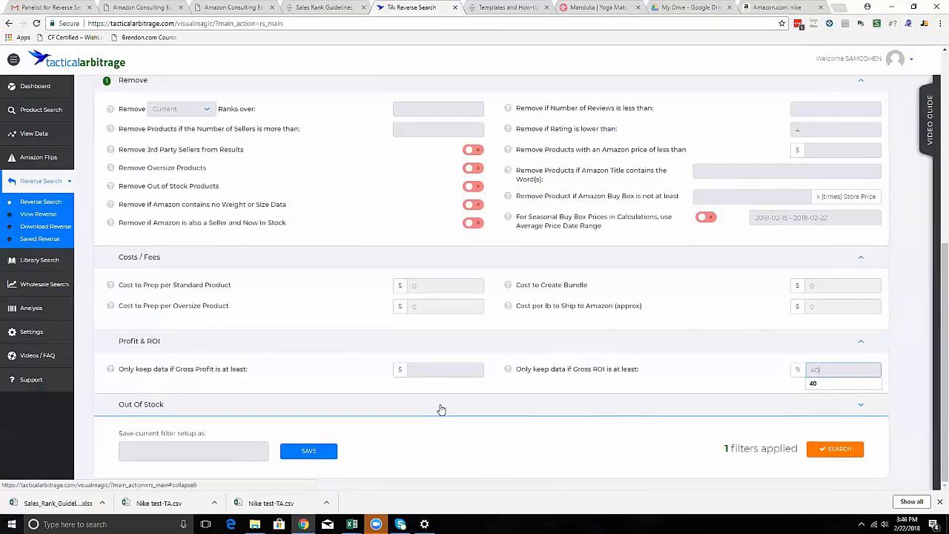
left_click(456, 408)
scroll(456, 407, "down", 2)
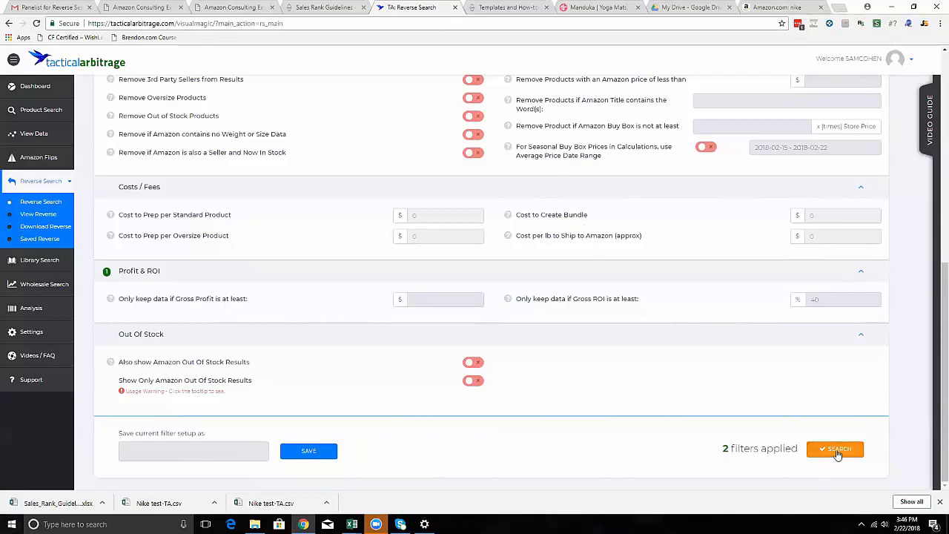
scroll(836, 452, "up", 2)
scroll(730, 424, "down", 2)
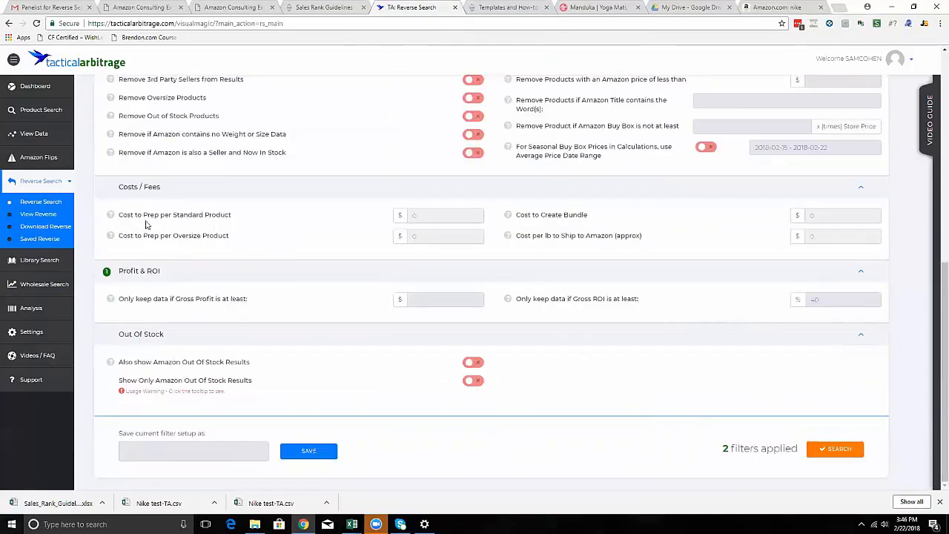
Open the Saved List of search data and switch the watched folder to Reverse Search.
scroll(133, 245, "up", 5)
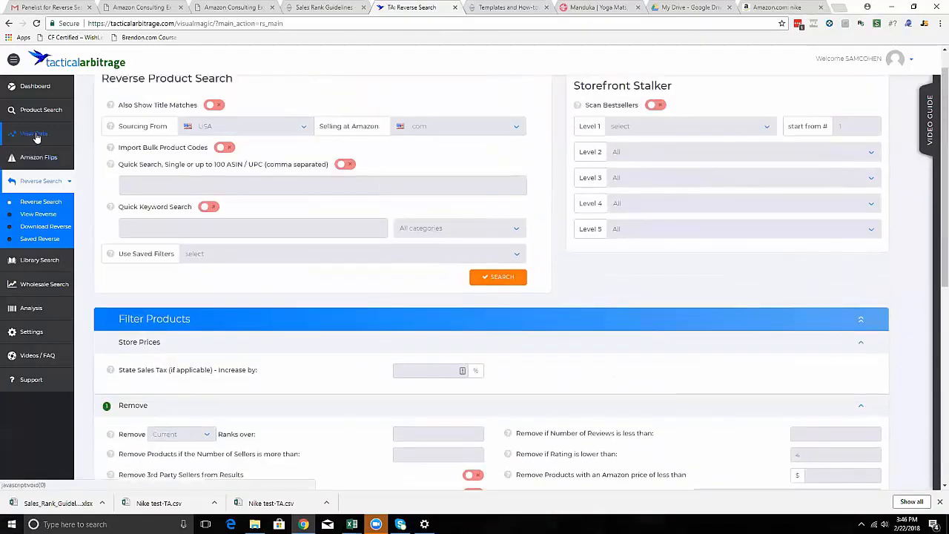
left_click(34, 111)
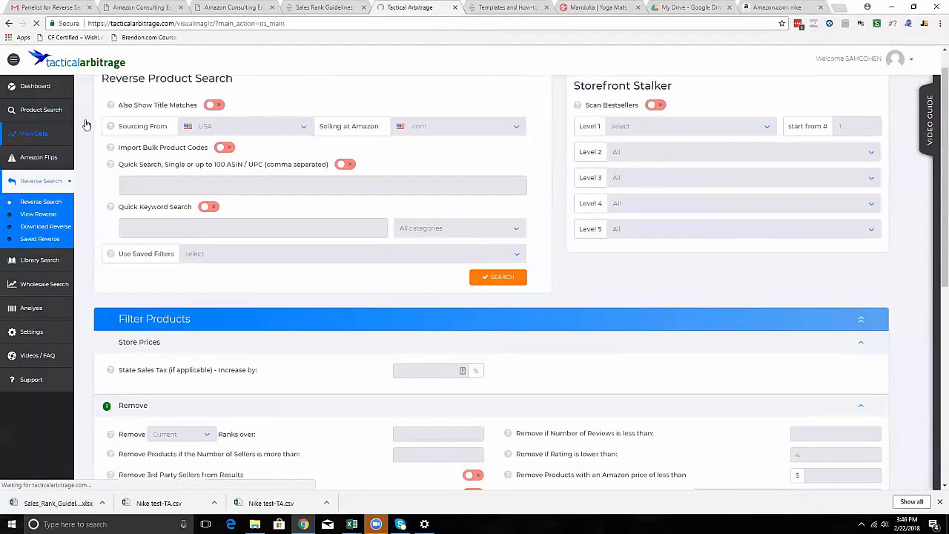
left_click(30, 138)
left_click(32, 181)
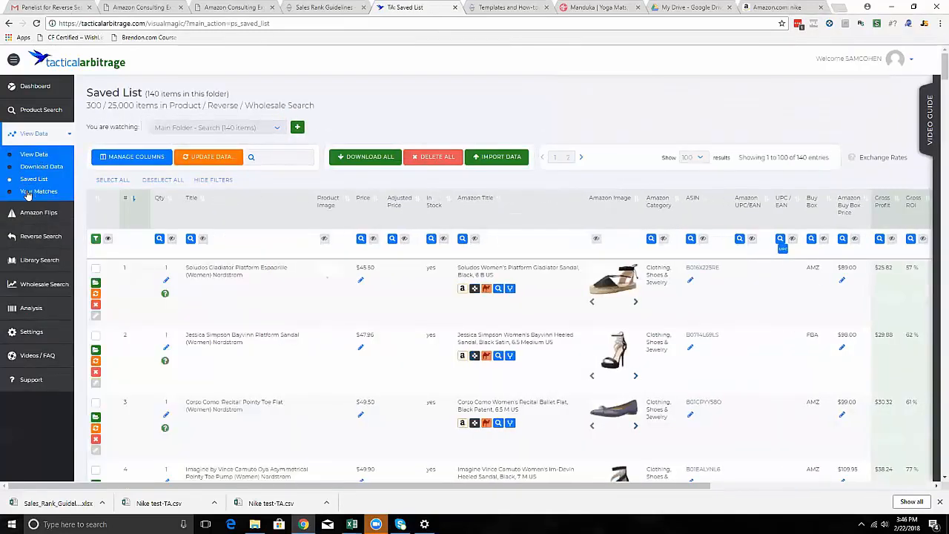
left_click(31, 191)
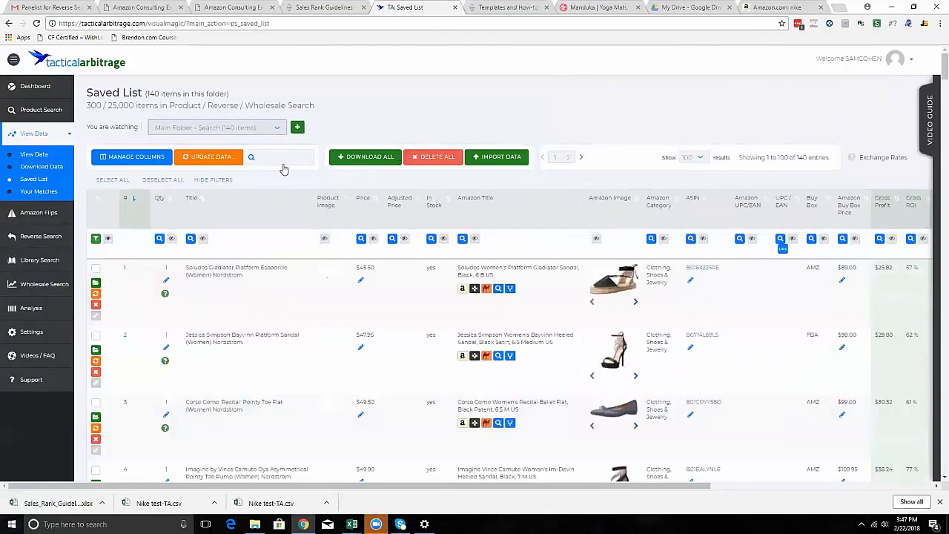
left_click(215, 127)
left_click(197, 262)
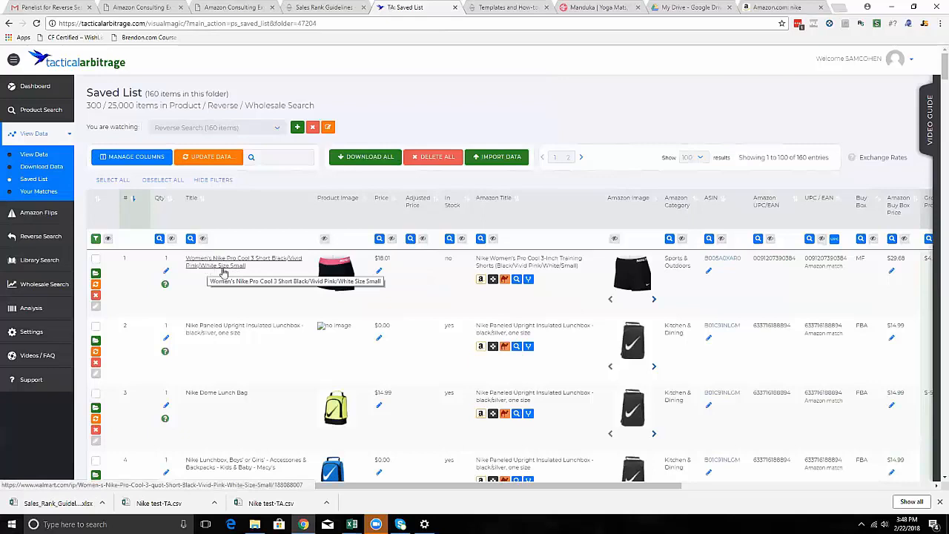
Review the saved results across all columns, turn on the Source column's visibility and save the column setup.
mouse_move(328, 268)
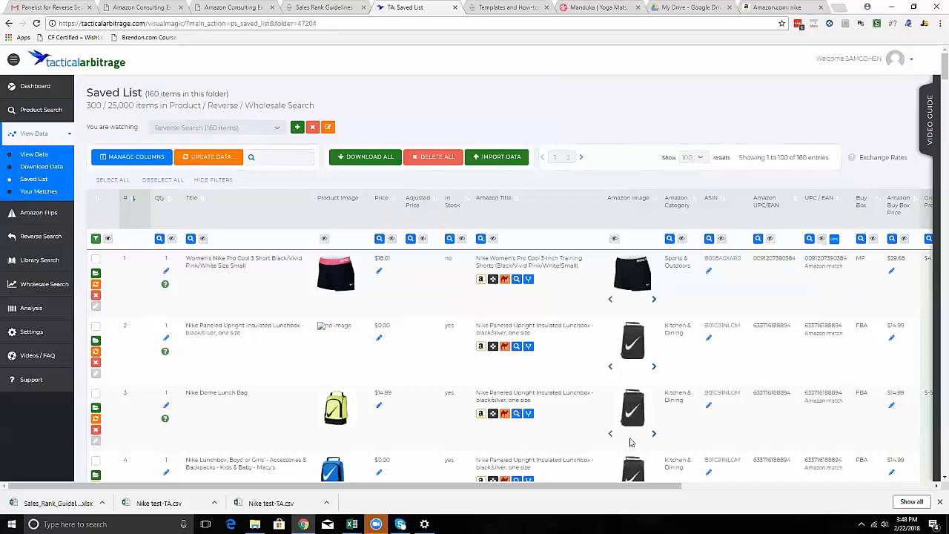
left_click_drag(640, 488, 894, 488)
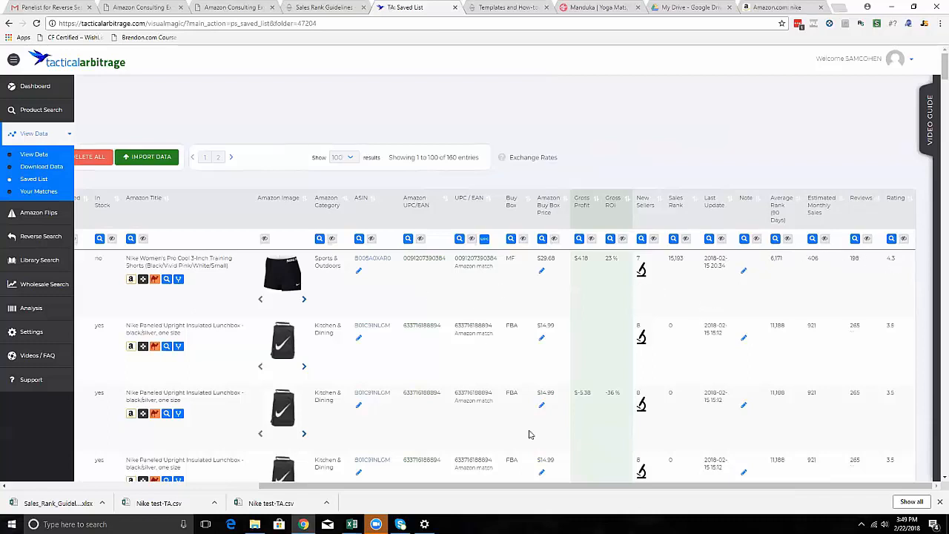
left_click_drag(460, 486, 181, 478)
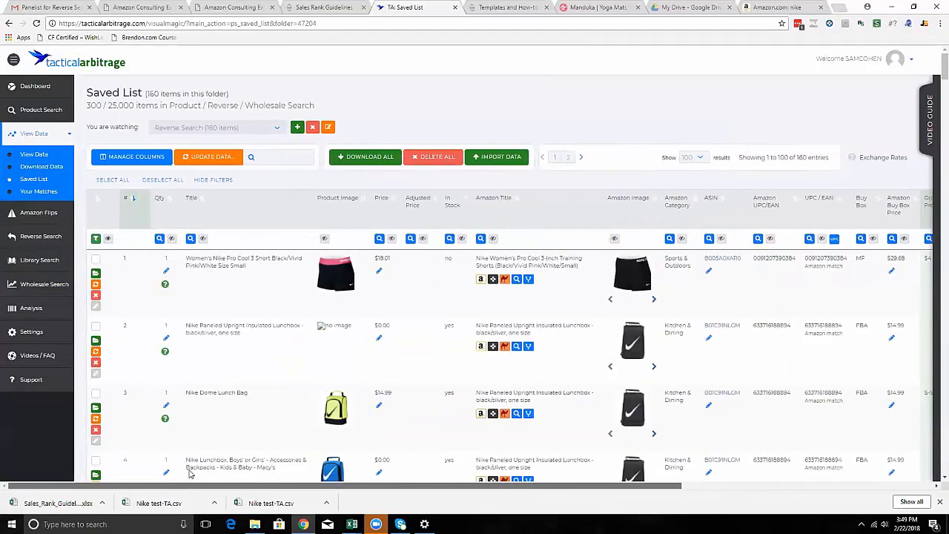
left_click(151, 158)
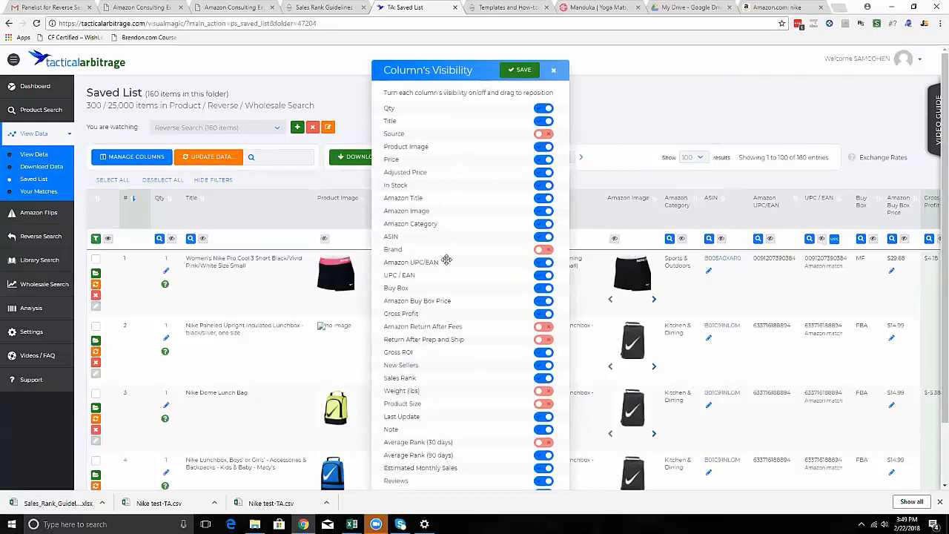
left_click(544, 134)
scroll(478, 178, "down", 2)
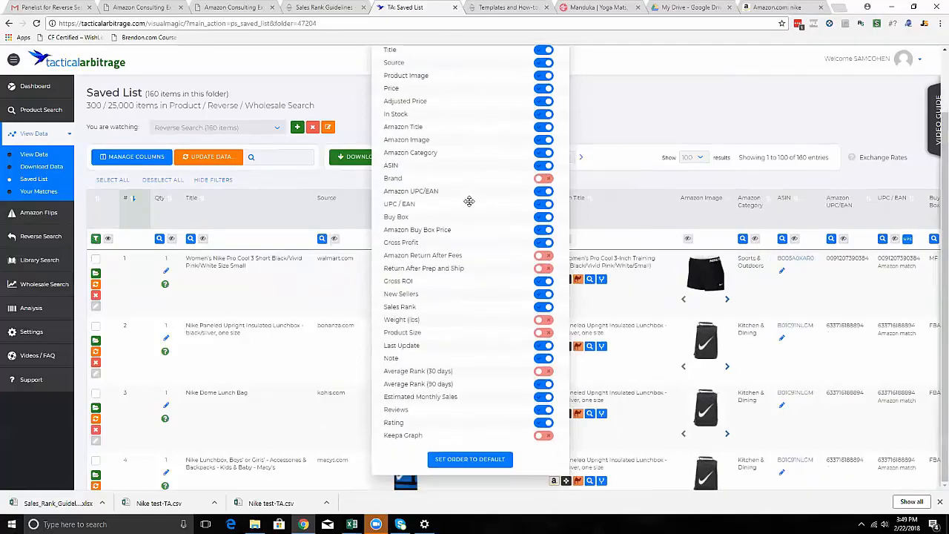
scroll(465, 459, "up", 2)
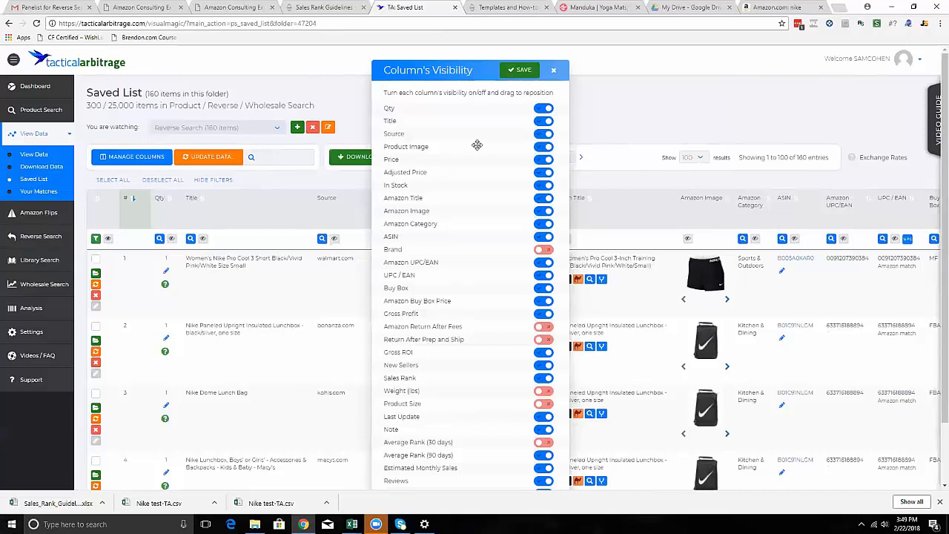
left_click(522, 69)
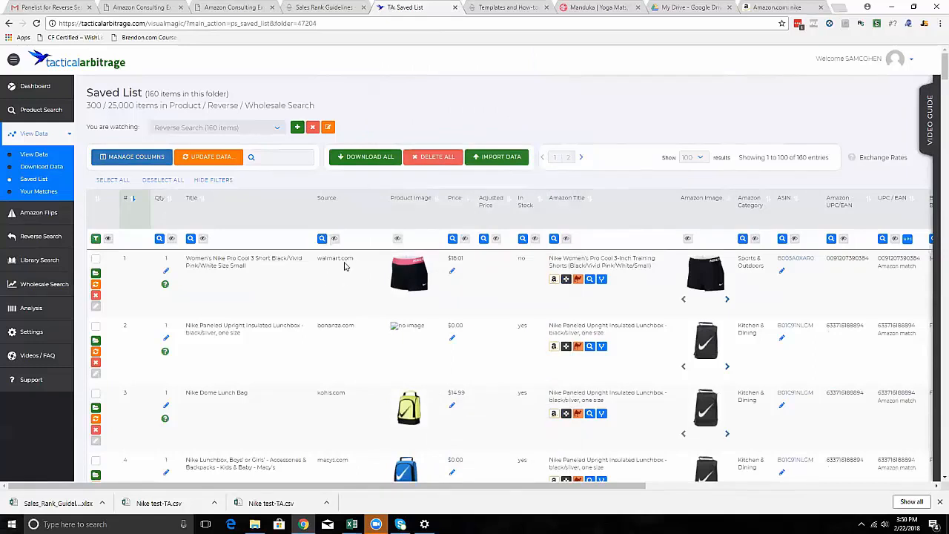
Open the Tactical Edge analysis for the Nike Paneled Upright Insulated Lunchbox in row 5 and examine its sellers' stock and after-fees figures.
scroll(336, 337, "down", 2)
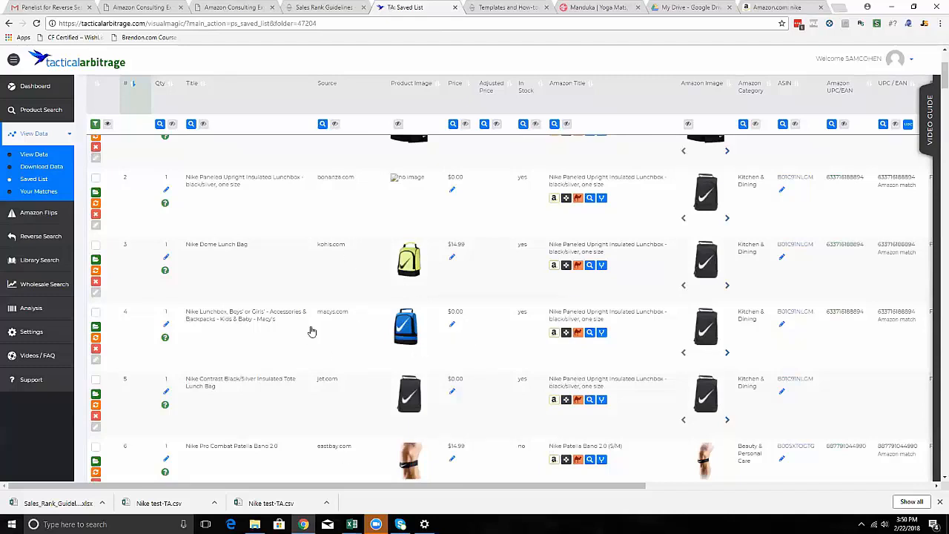
scroll(345, 397, "down", 2)
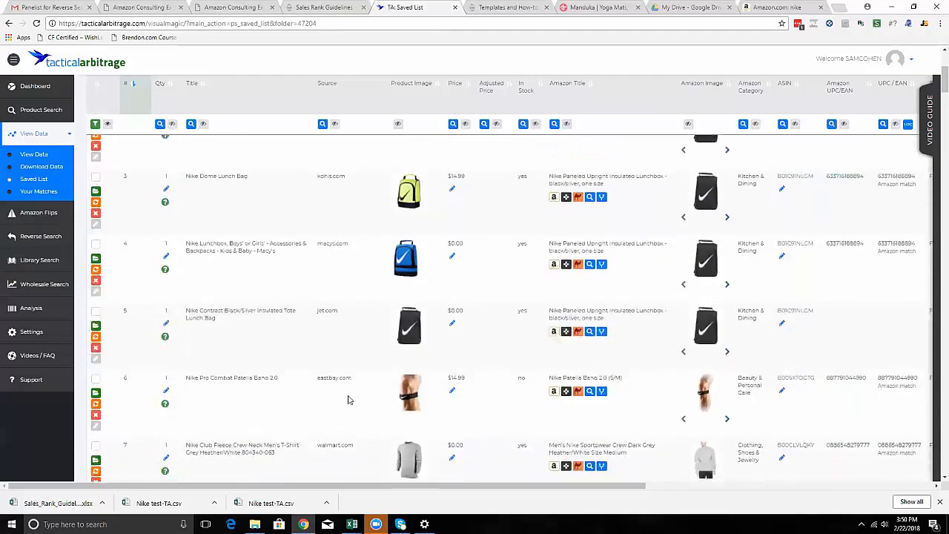
scroll(328, 423, "down", 3)
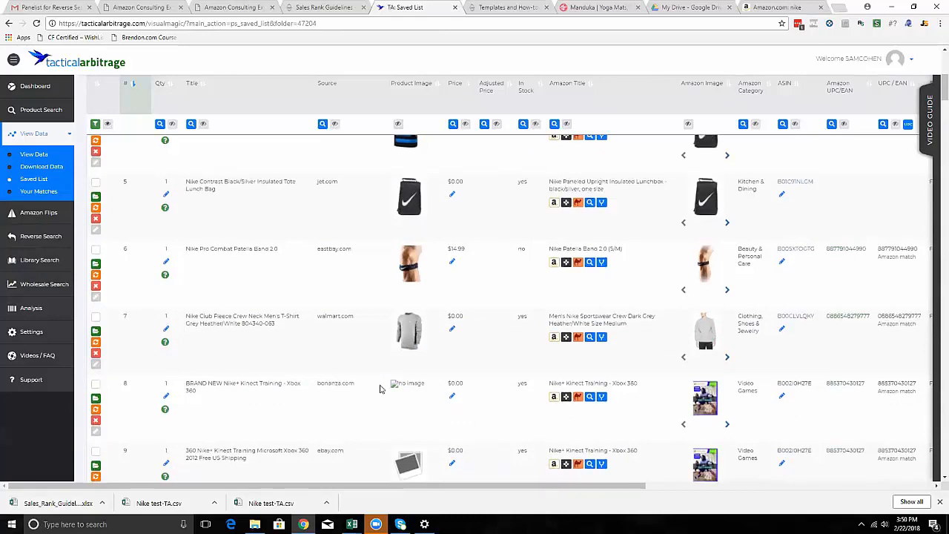
scroll(380, 389, "up", 7)
left_click_drag(483, 487, 754, 497)
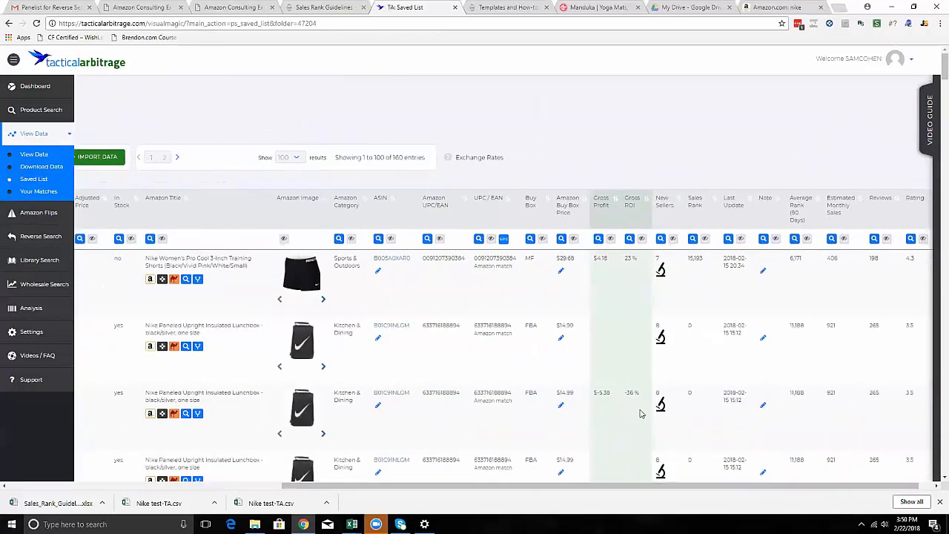
scroll(616, 415, "down", 2)
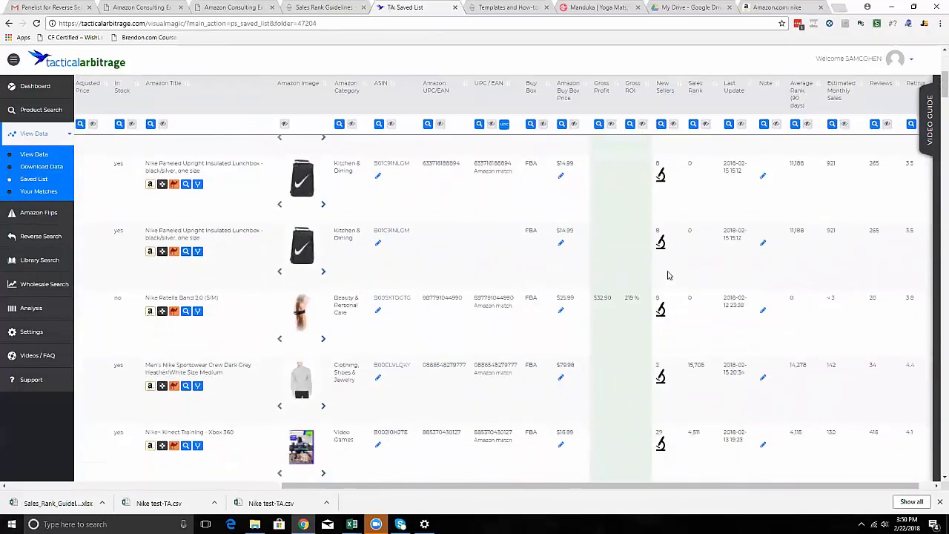
left_click(660, 246)
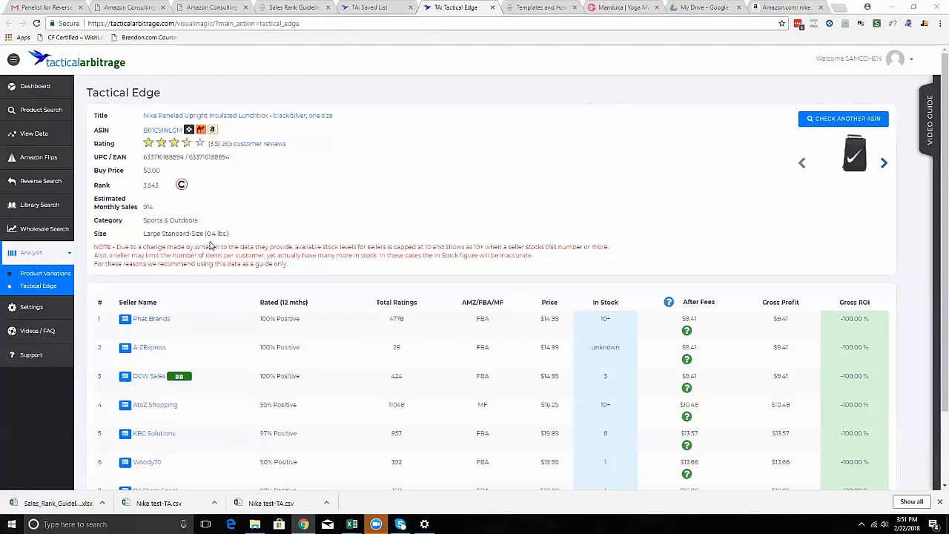
scroll(211, 242, "down", 1)
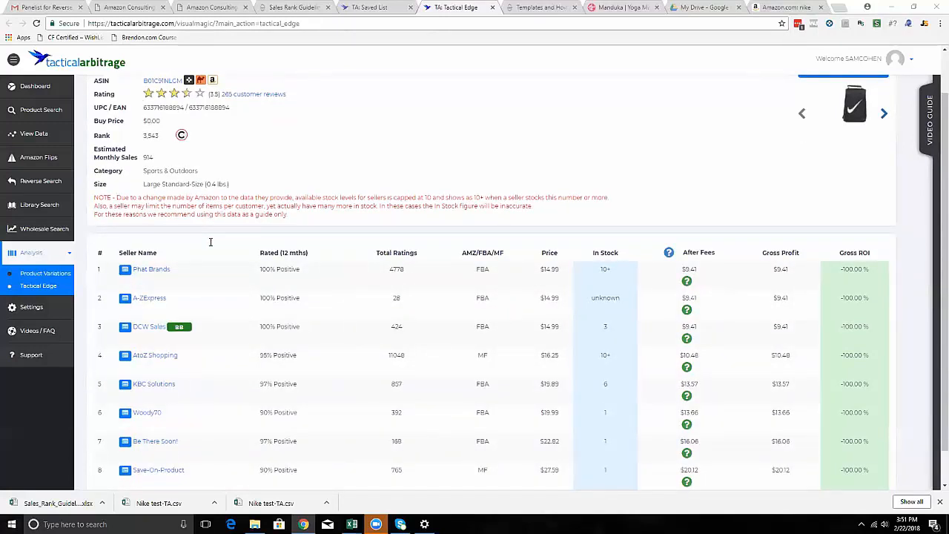
scroll(184, 252, "down", 1)
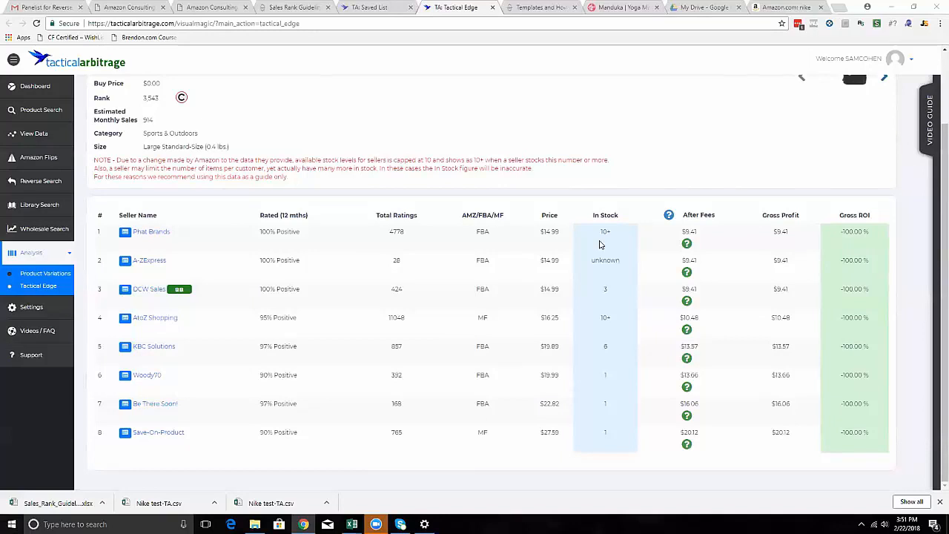
mouse_move(686, 245)
Return to the Saved List of reverse search results and bring its first rows and columns back into view.
left_click(355, 9)
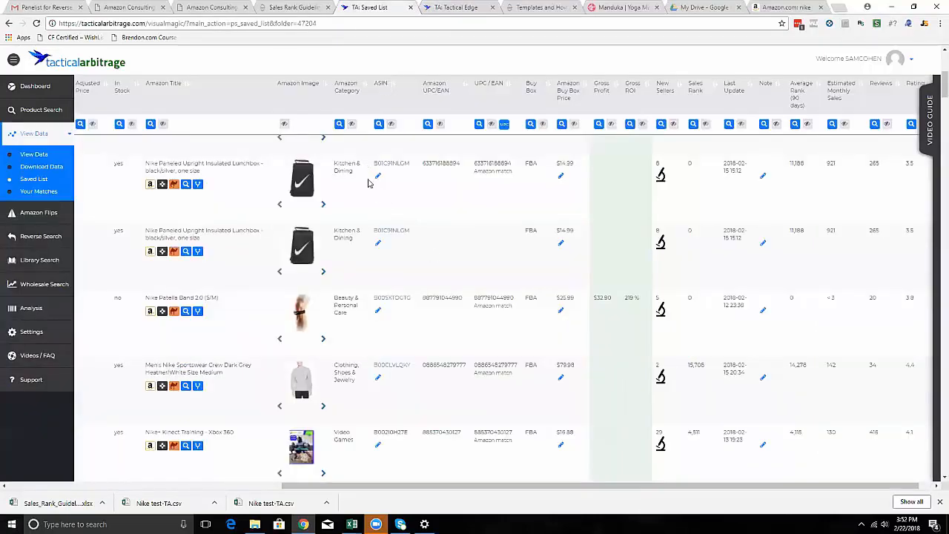
scroll(359, 177, "up", 5)
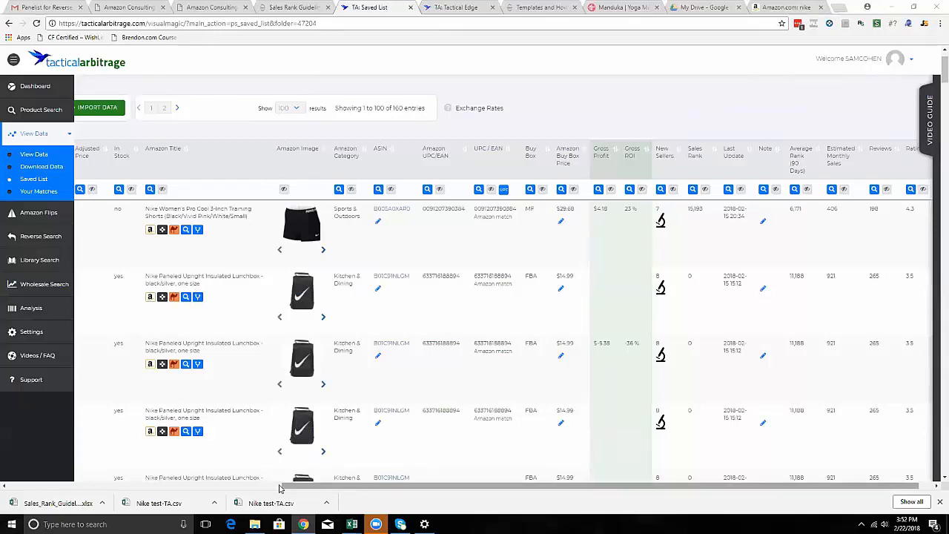
left_click_drag(280, 487, 29, 465)
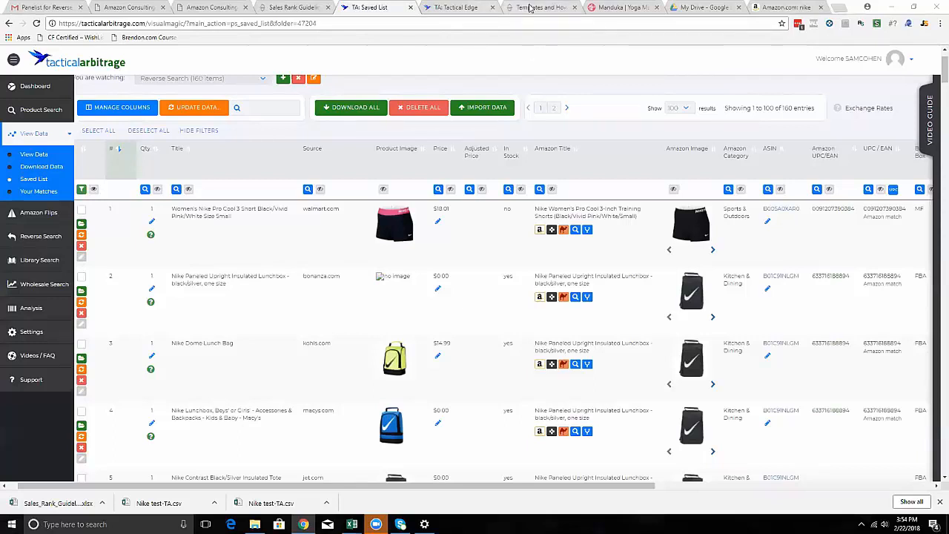
Switch to the Amazon Consulting Experts member area, open its Modules overview and locate the Tactical Arbitrage module.
left_click(294, 7)
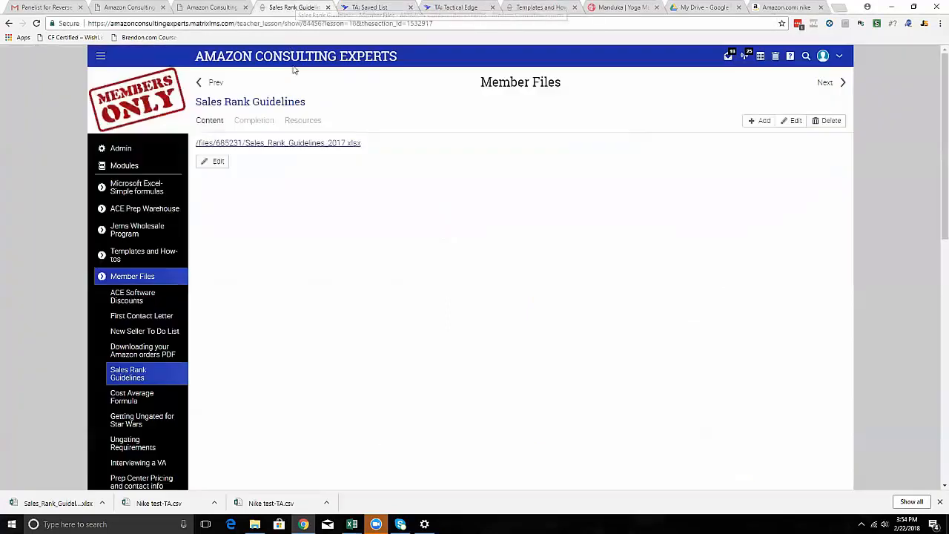
left_click(126, 167)
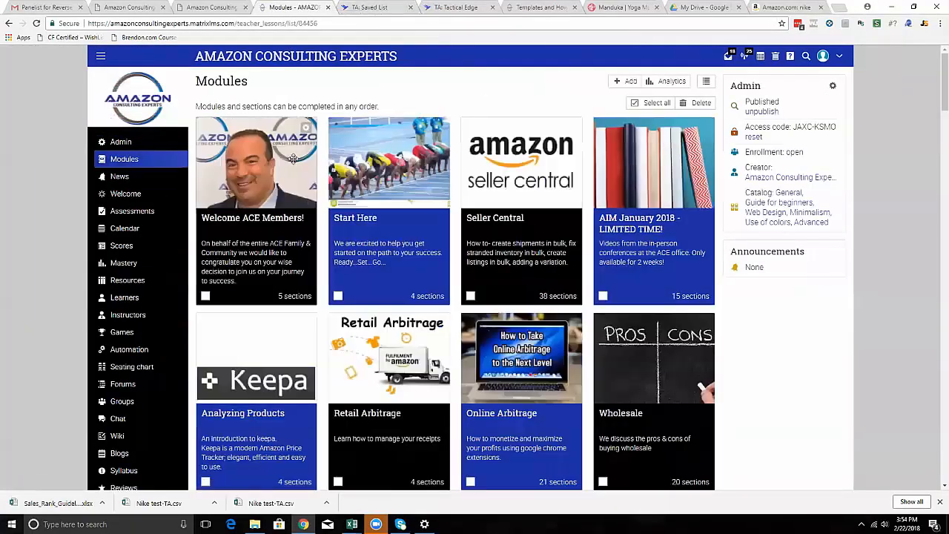
scroll(295, 163, "down", 10)
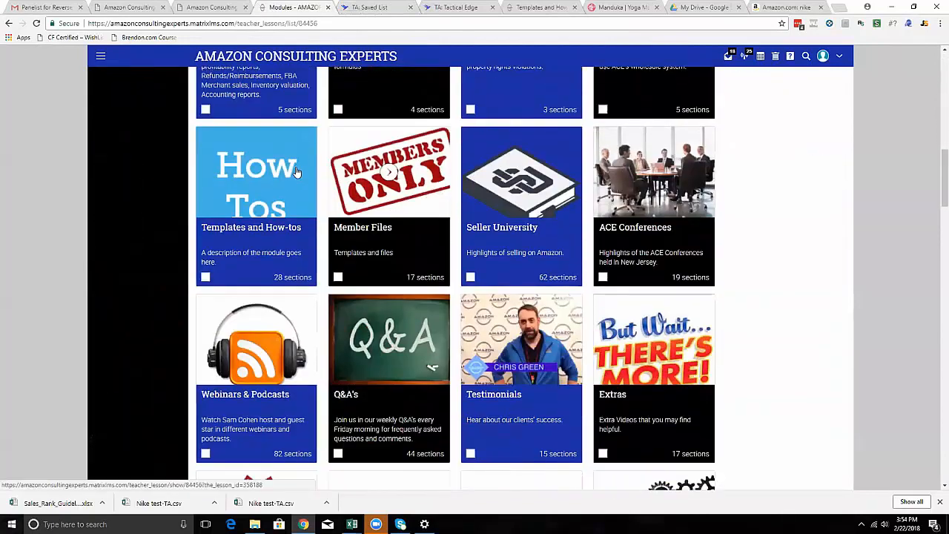
scroll(295, 172, "down", 15)
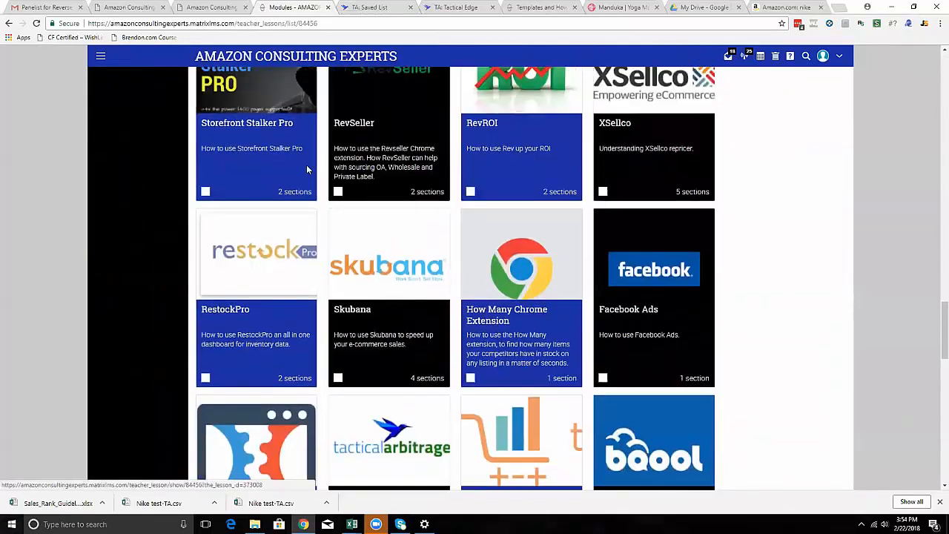
scroll(307, 169, "down", 3)
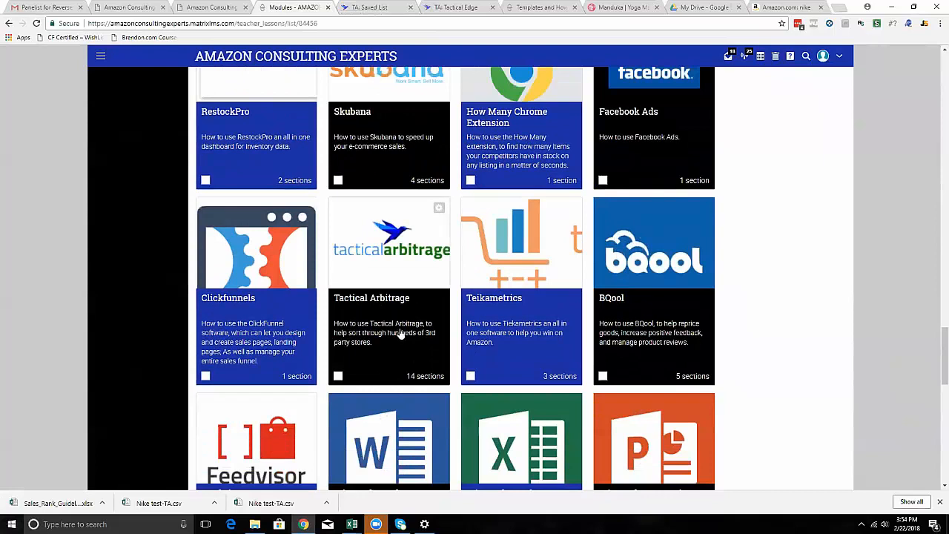
scroll(378, 261, "up", 1)
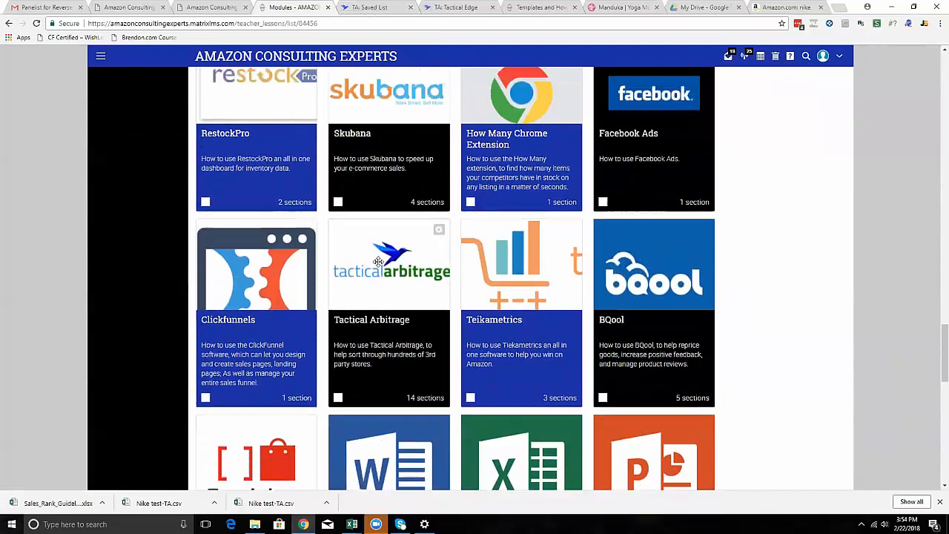
Open the Q&A's module and look through its list of sections down to the last webinar entries.
scroll(378, 262, "up", 10)
scroll(378, 262, "up", 9)
scroll(370, 296, "down", 3)
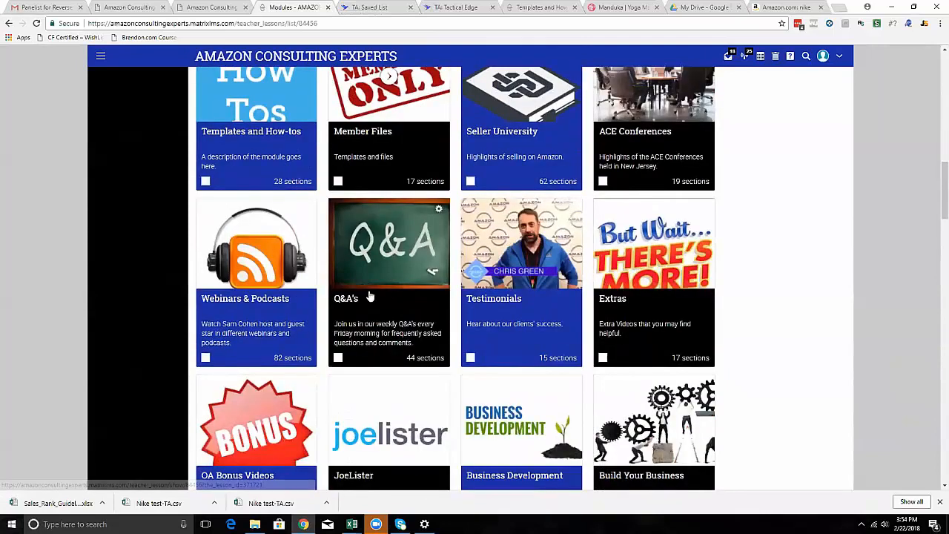
left_click(346, 302)
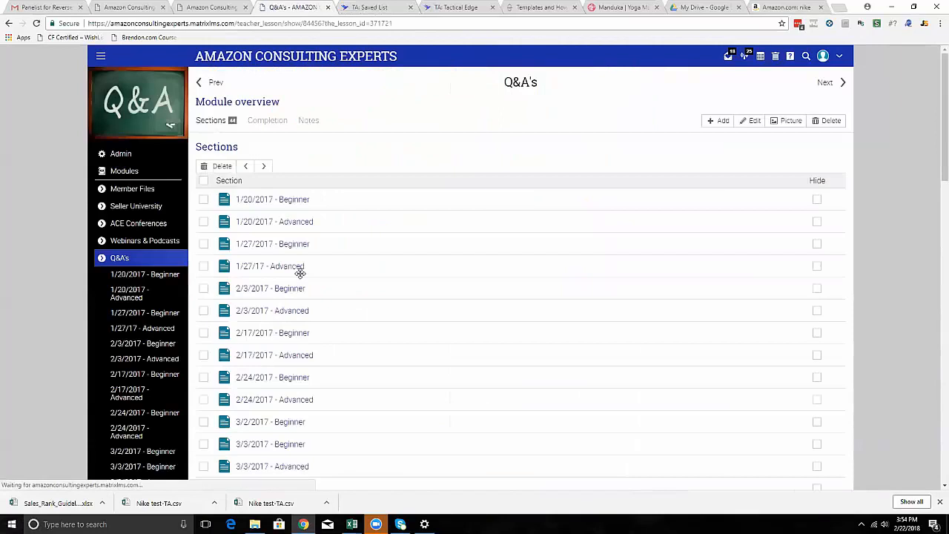
scroll(301, 272, "down", 15)
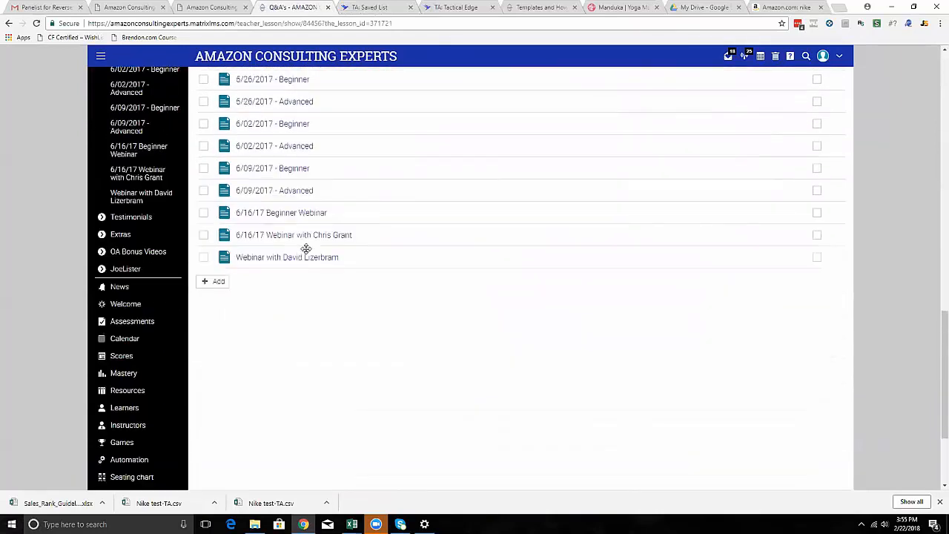